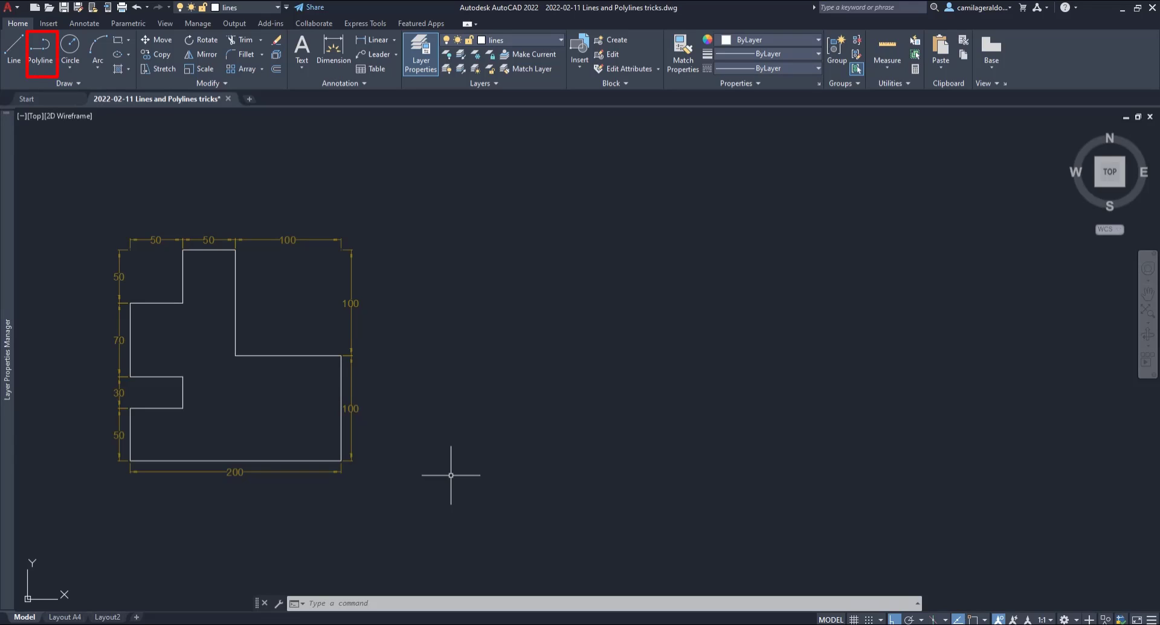
- Start a polyline with PL and switch object snapping on
{"action": "type", "text": "pl"}
{"action": "key", "text": "Return"}
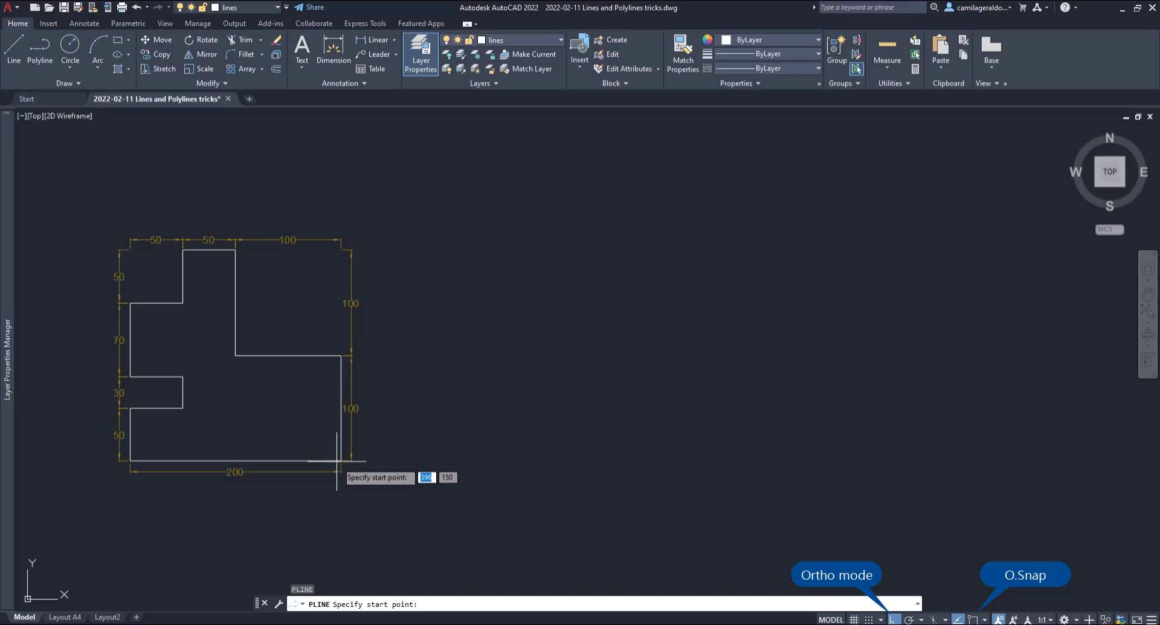
{"action": "left_click", "coordinate": [971, 619]}
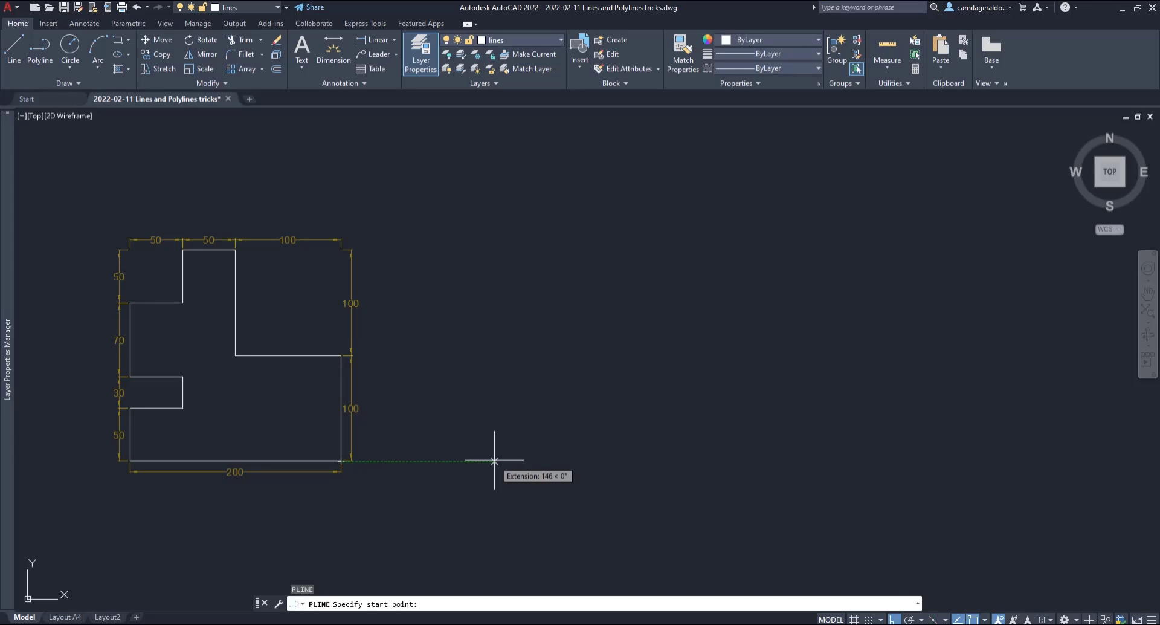
- Start the polyline 200 units right of the corner and draw edges 200, 100, 100, 100
{"action": "type", "text": "200"}
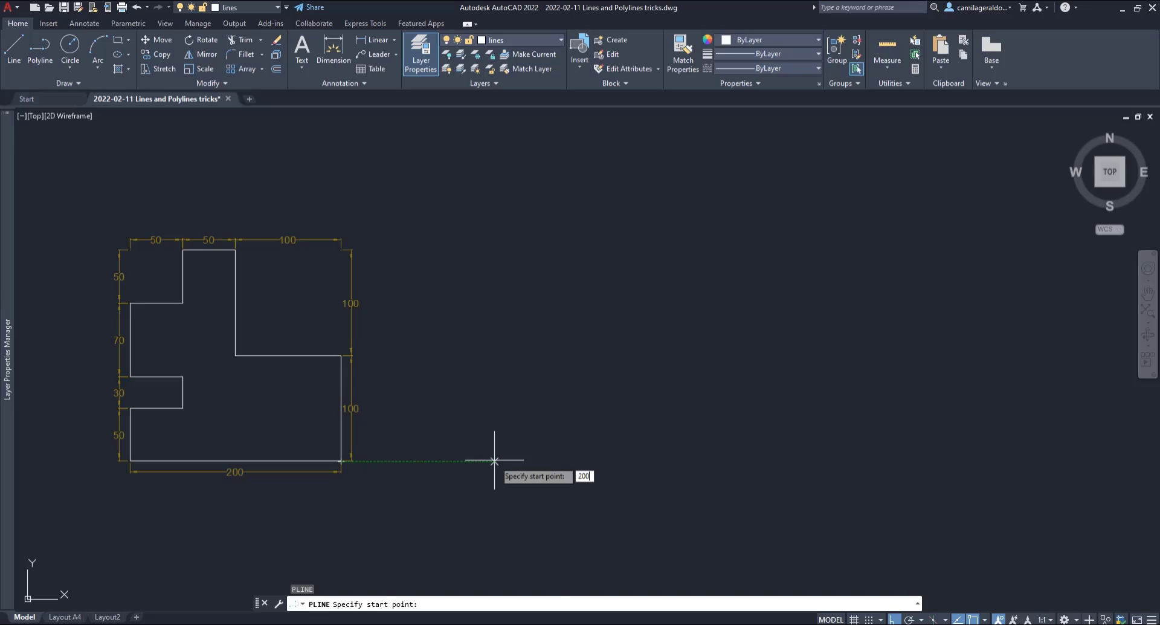
{"action": "key", "text": "Return"}
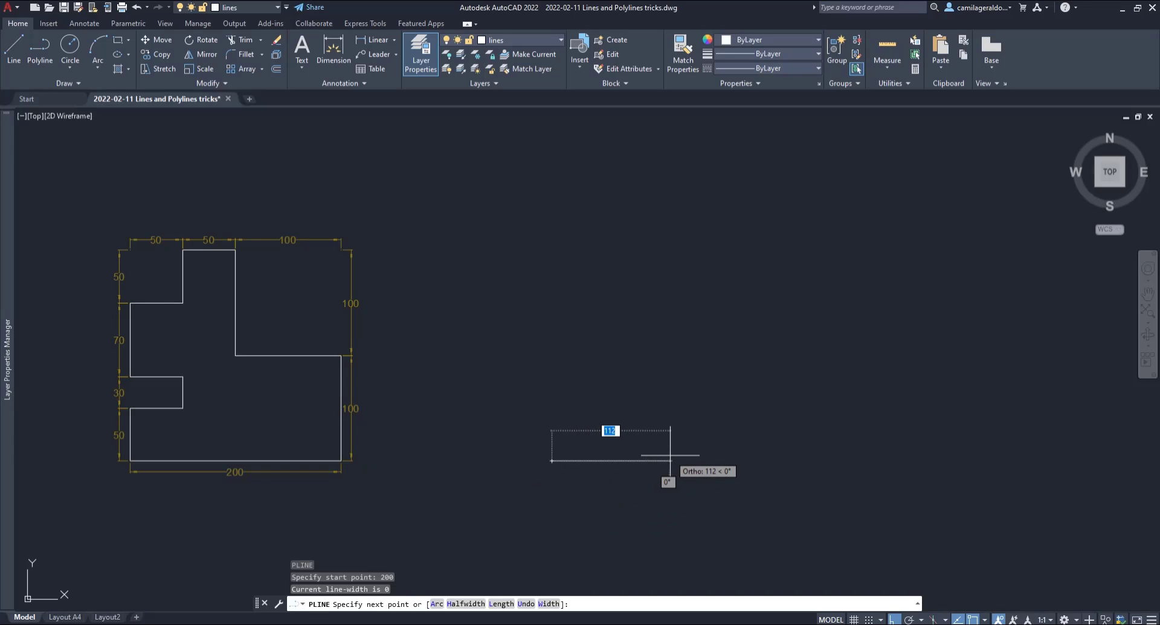
{"action": "type", "text": "200"}
{"action": "key", "text": "Return"}
{"action": "type", "text": "100"}
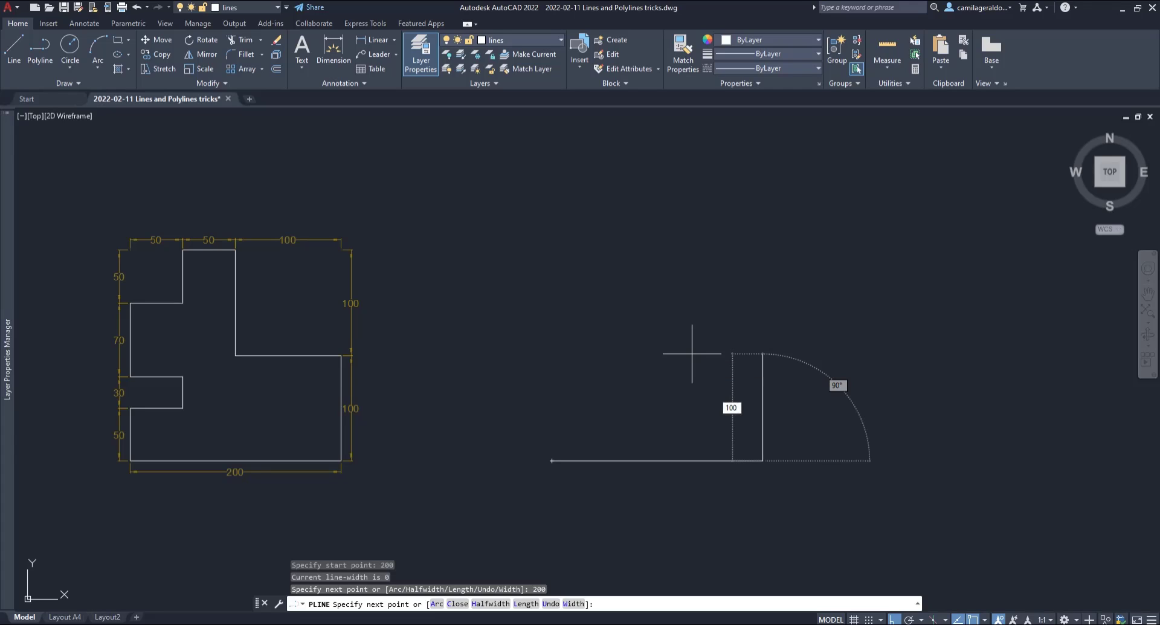
{"action": "key", "text": "Return"}
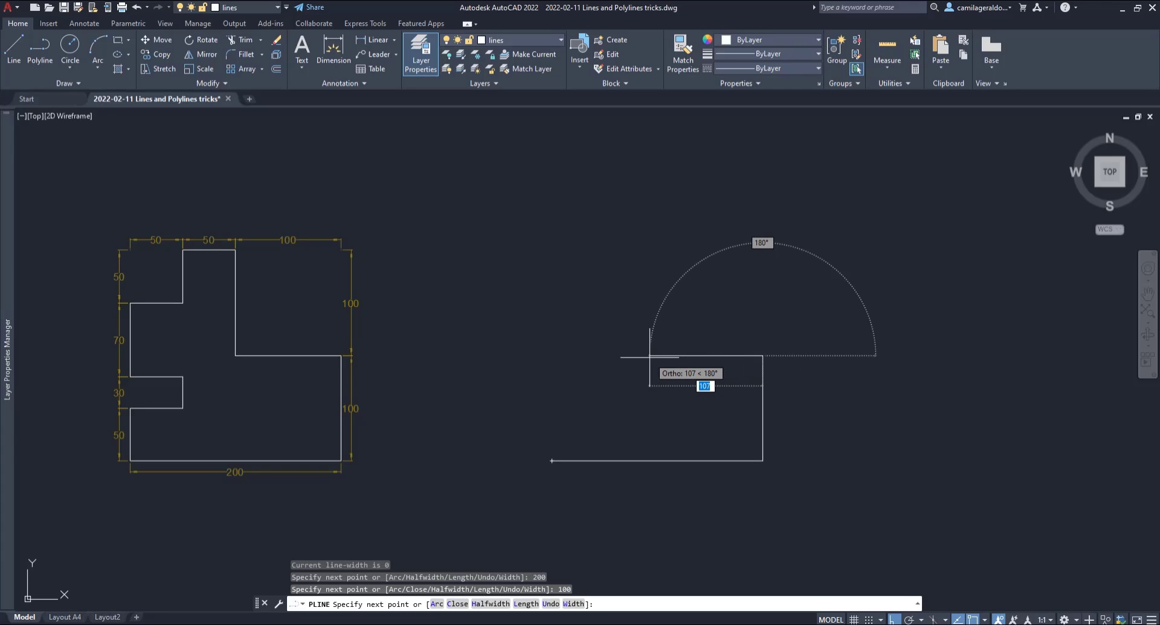
{"action": "type", "text": "100"}
{"action": "key", "text": "Return"}
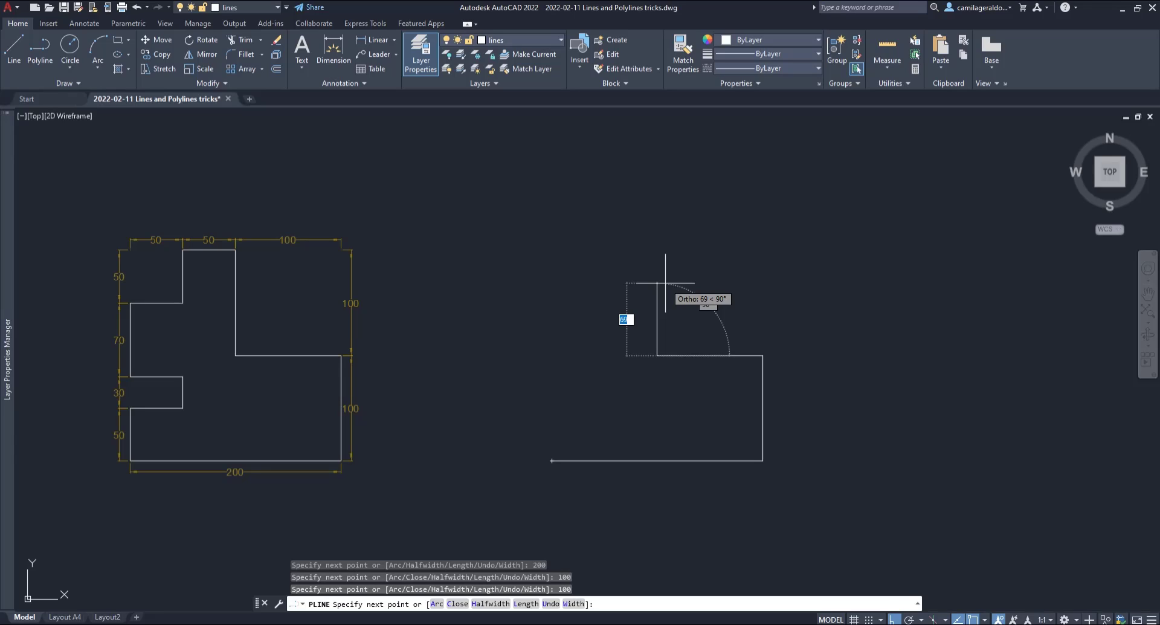
{"action": "type", "text": "100"}
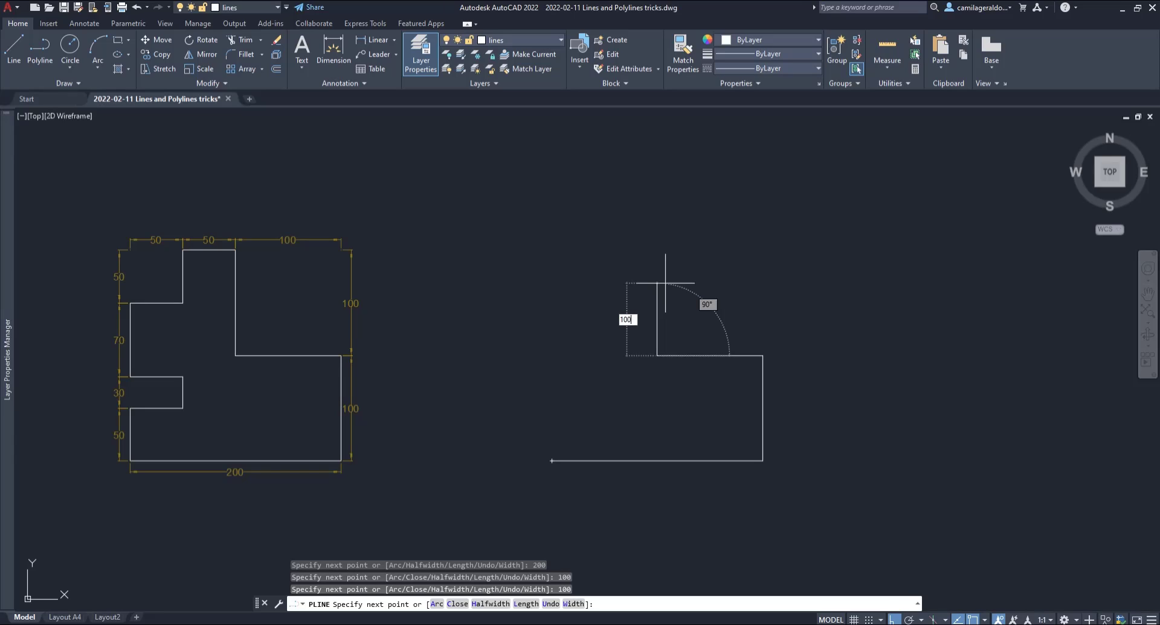
{"action": "key", "text": "Return"}
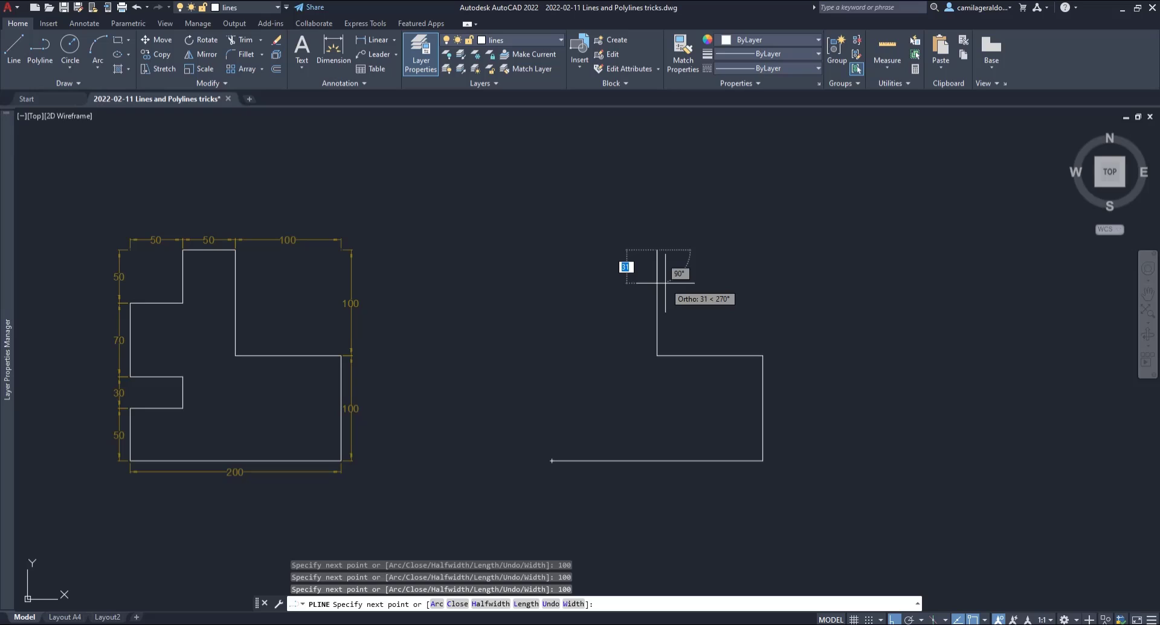
- Continue with edges 50, 50, 50, 70, 50, 30 and 50, then place the notch's downward edge
{"action": "type", "text": "50"}
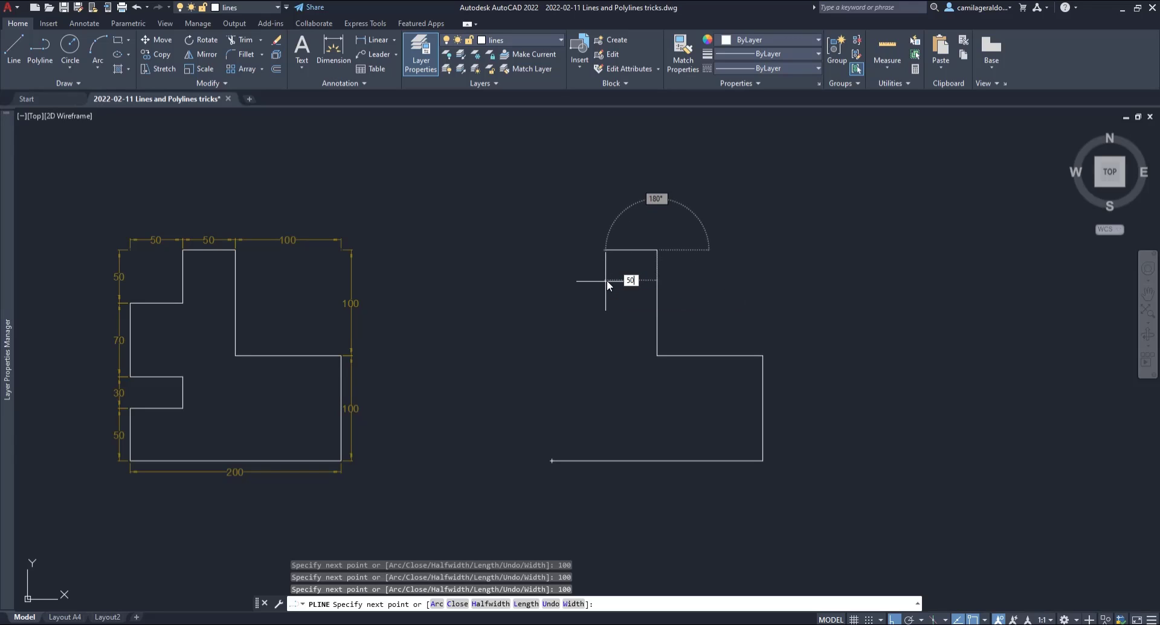
{"action": "key", "text": "Return"}
{"action": "type", "text": "50"}
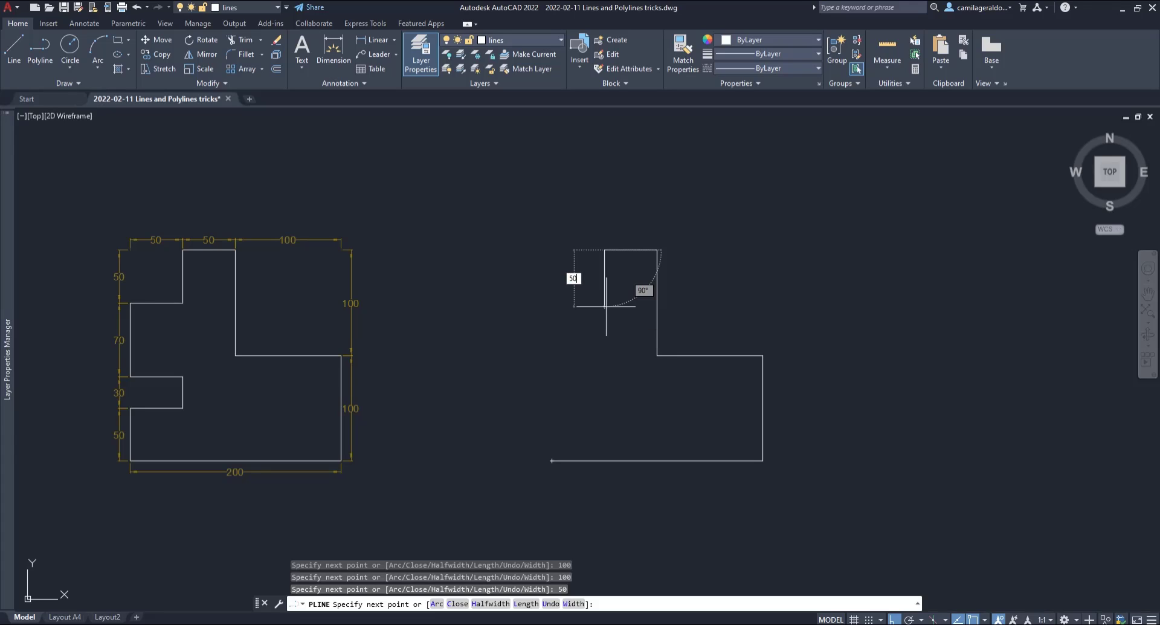
{"action": "key", "text": "Return"}
{"action": "type", "text": "50"}
{"action": "key", "text": "Return"}
{"action": "type", "text": "70"}
{"action": "key", "text": "Return"}
{"action": "type", "text": "50"}
{"action": "key", "text": "Return"}
{"action": "type", "text": "30"}
{"action": "key", "text": "Return"}
{"action": "type", "text": "50"}
{"action": "key", "text": "Return"}
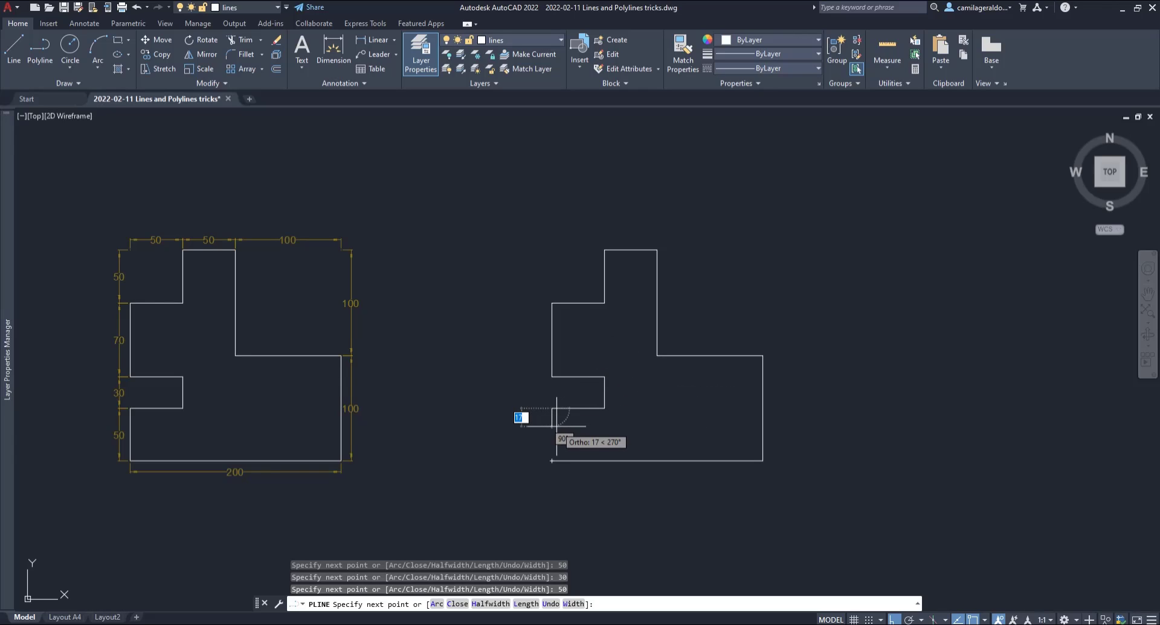
{"action": "left_click", "coordinate": [551, 461]}
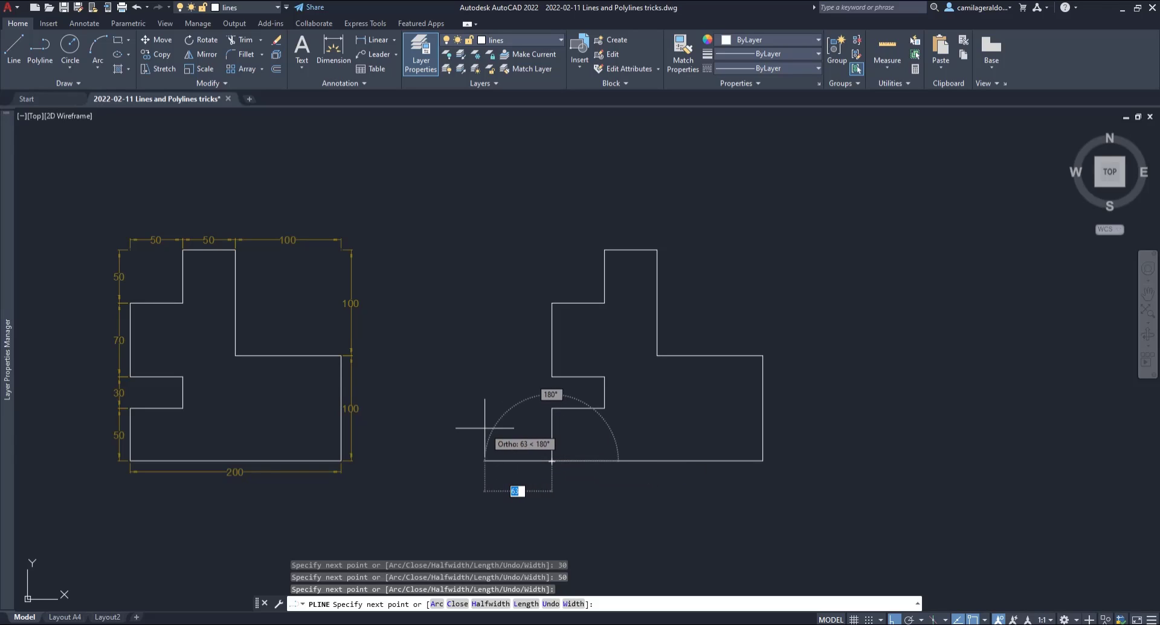
- Exit PLINE and test-stretch the bottom, notch and right edge grips and upper-right corner
{"action": "key", "text": "Escape"}
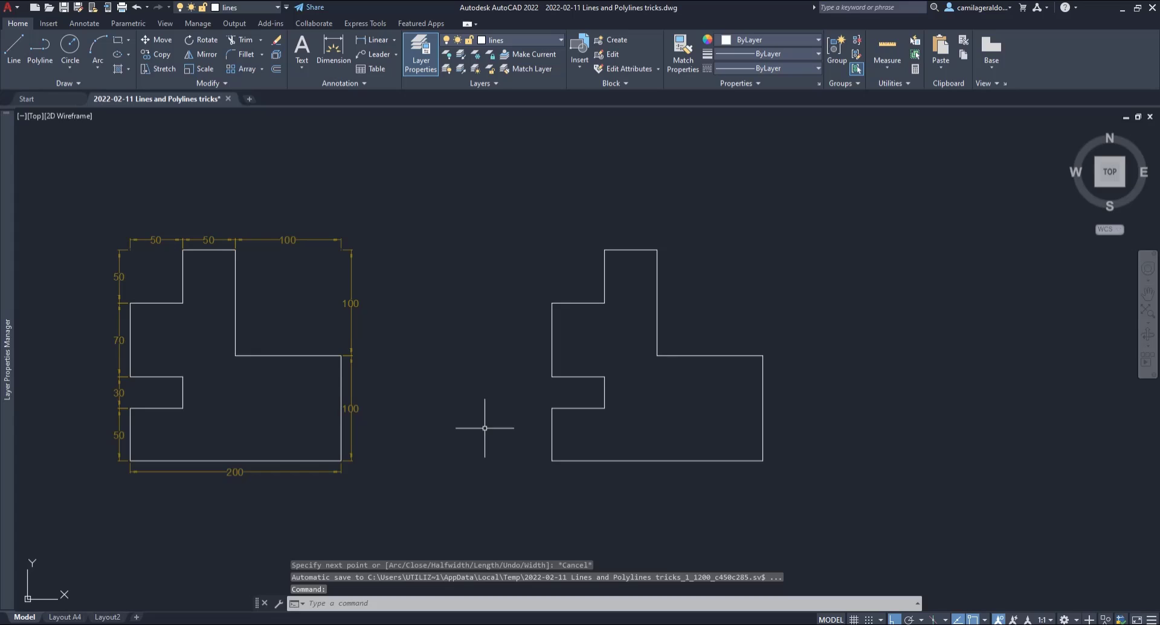
{"action": "left_click", "coordinate": [588, 408]}
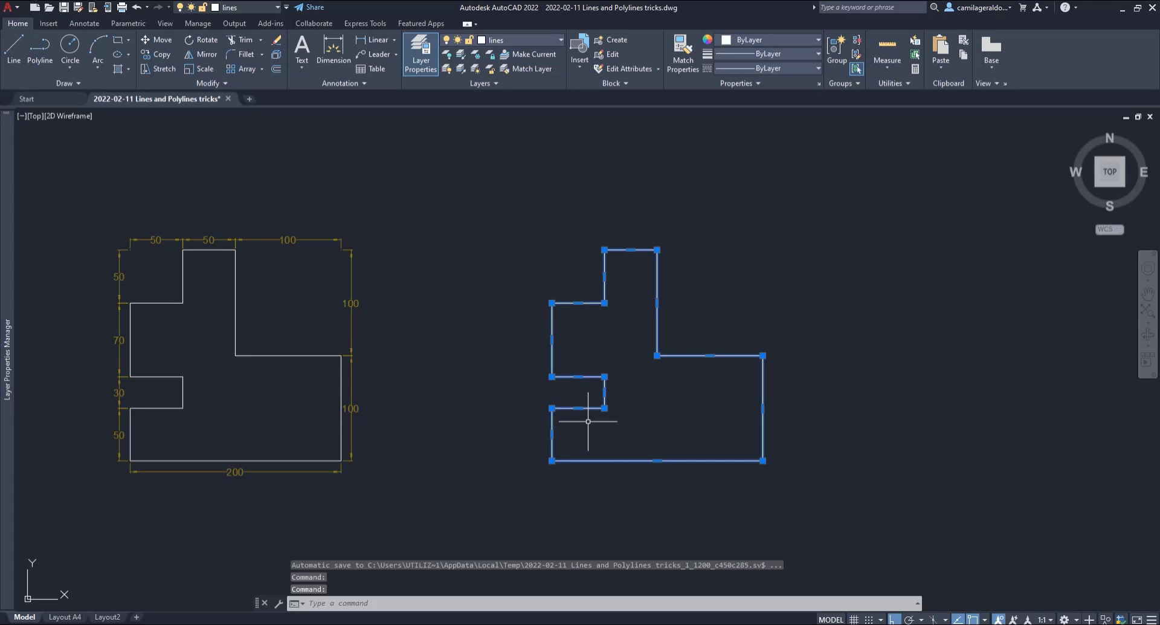
{"action": "left_click", "coordinate": [657, 460]}
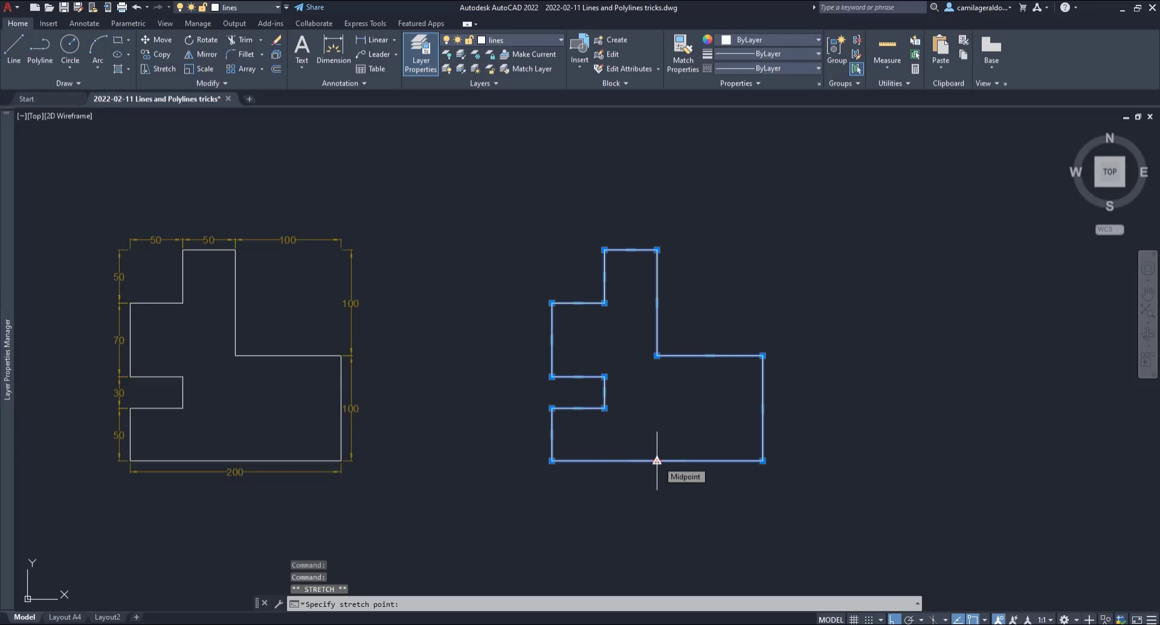
{"action": "left_click", "coordinate": [658, 495]}
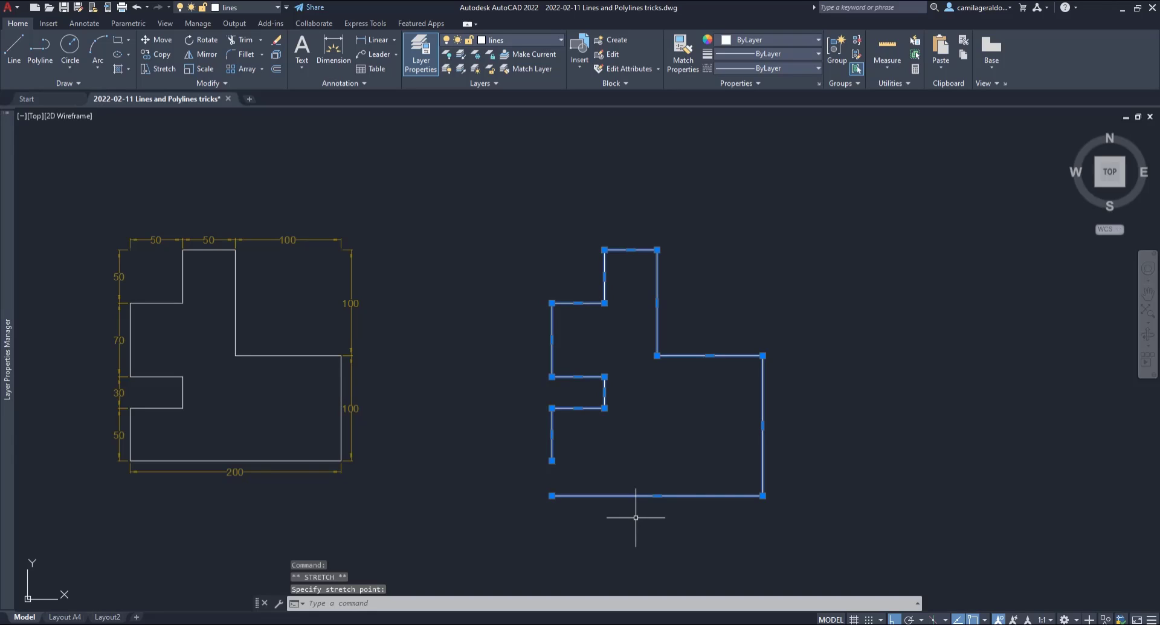
{"action": "left_click", "coordinate": [710, 355]}
{"action": "left_click", "coordinate": [710, 324]}
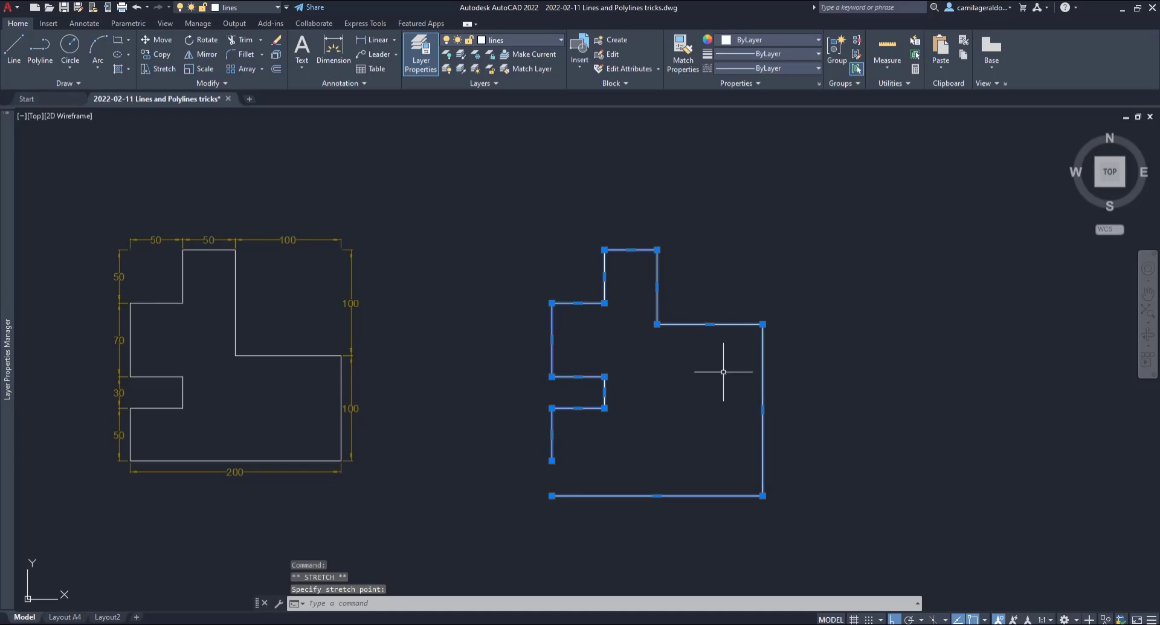
{"action": "left_click", "coordinate": [763, 413]}
{"action": "left_click", "coordinate": [845, 414]}
{"action": "left_click", "coordinate": [845, 324]}
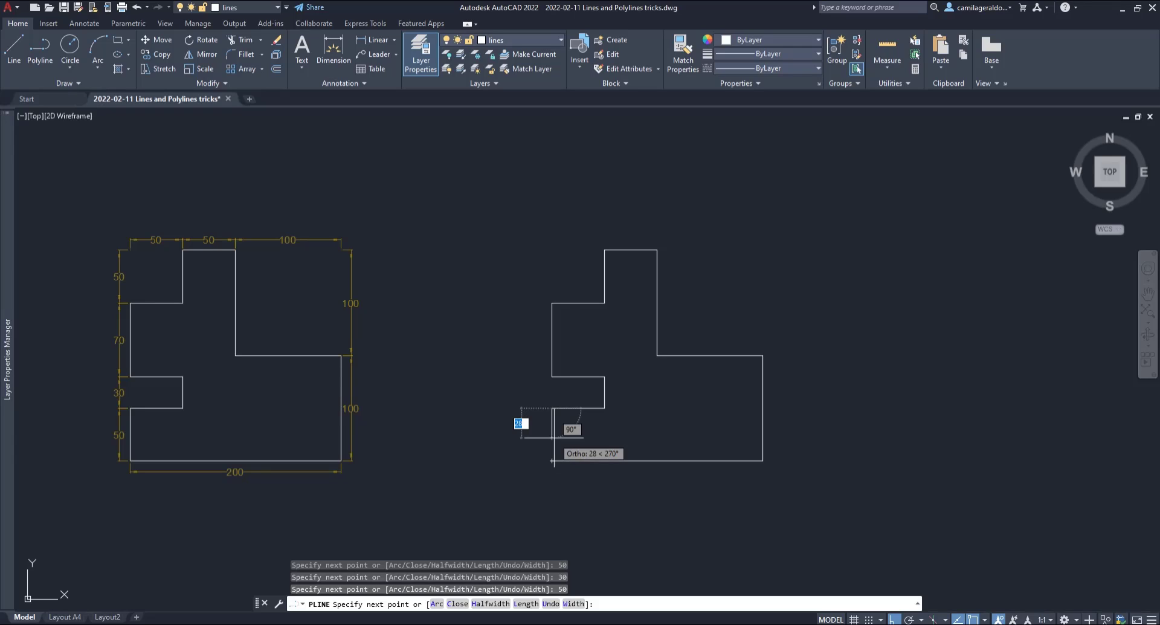
- Close the polyline back to its start, then test-stretch its bottom edge downward
{"action": "left_click", "coordinate": [457, 604]}
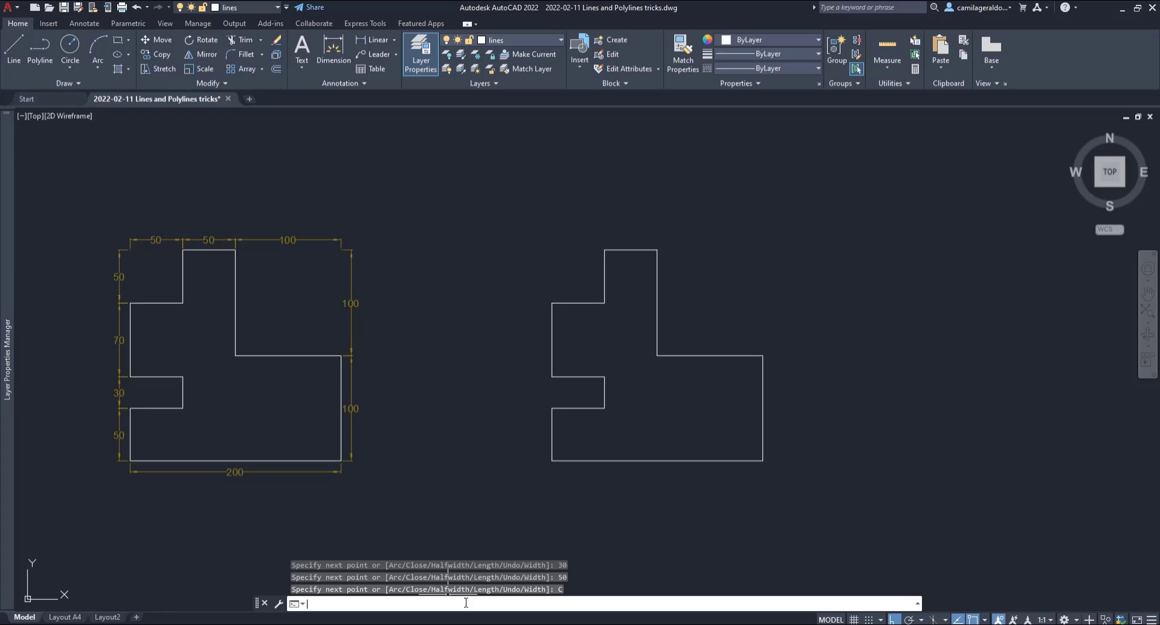
{"action": "left_click", "coordinate": [675, 461]}
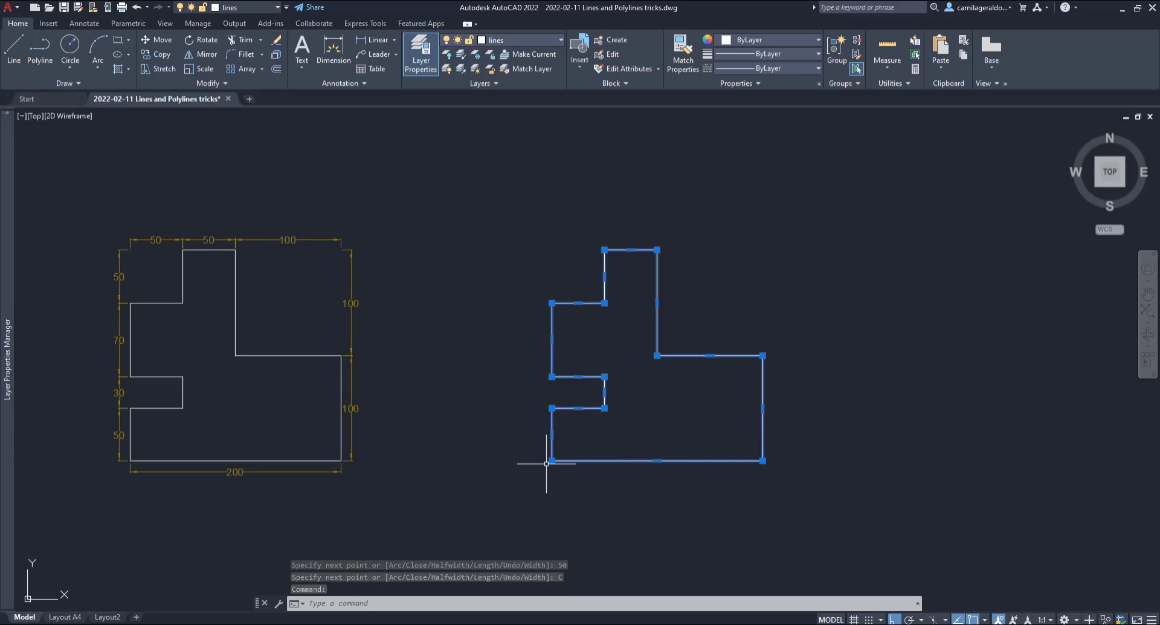
{"action": "left_click", "coordinate": [657, 461]}
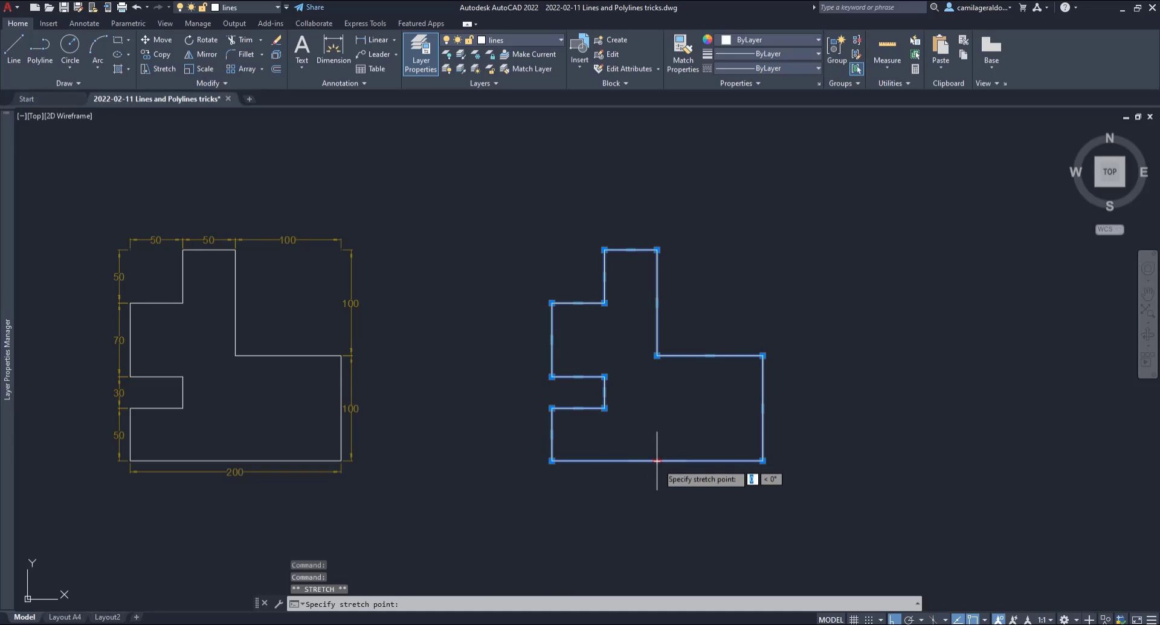
{"action": "left_click", "coordinate": [663, 494]}
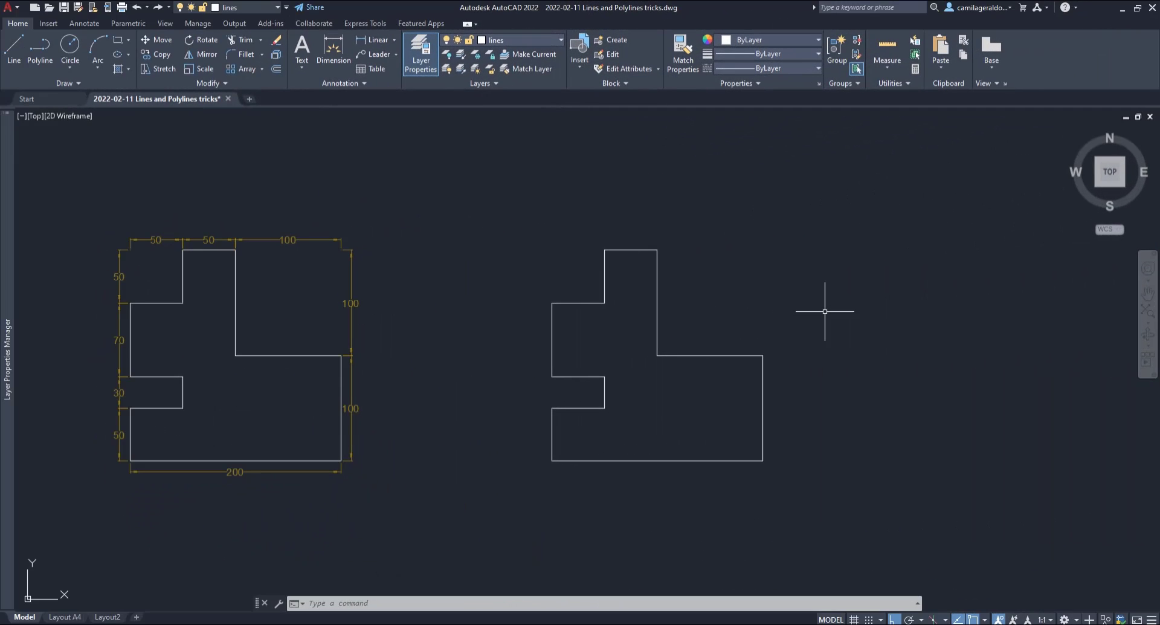
- Reopen the outline with Polyline > Open, removing its closing edge
{"action": "left_click", "coordinate": [733, 355]}
{"action": "right_click", "coordinate": [733, 355]}
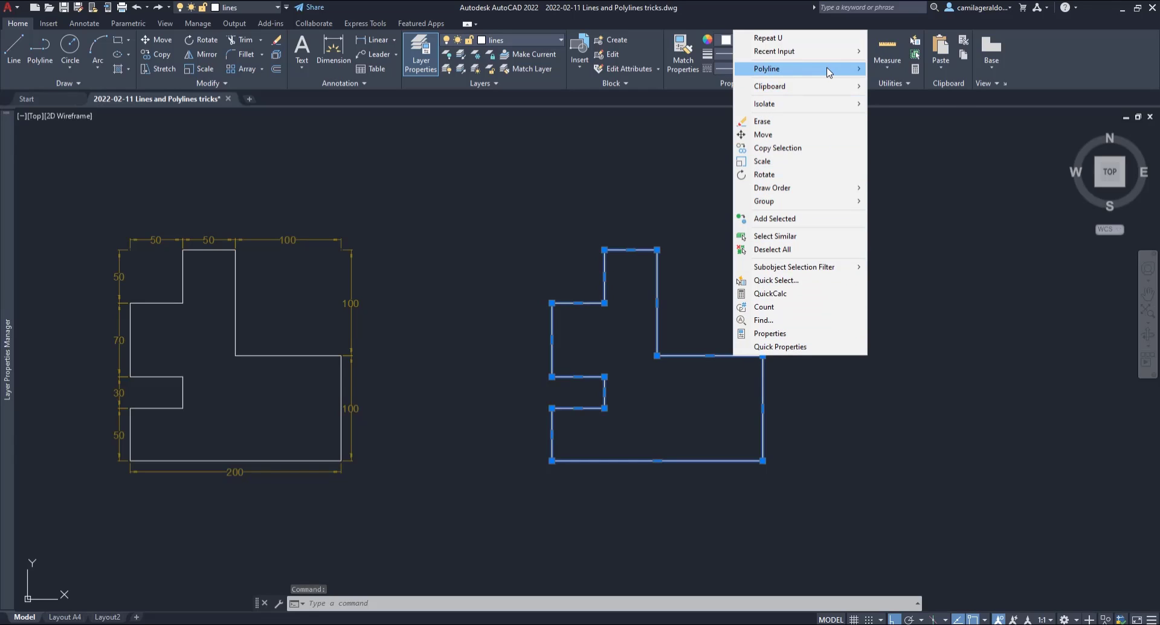
{"action": "mouse_move", "coordinate": [828, 72]}
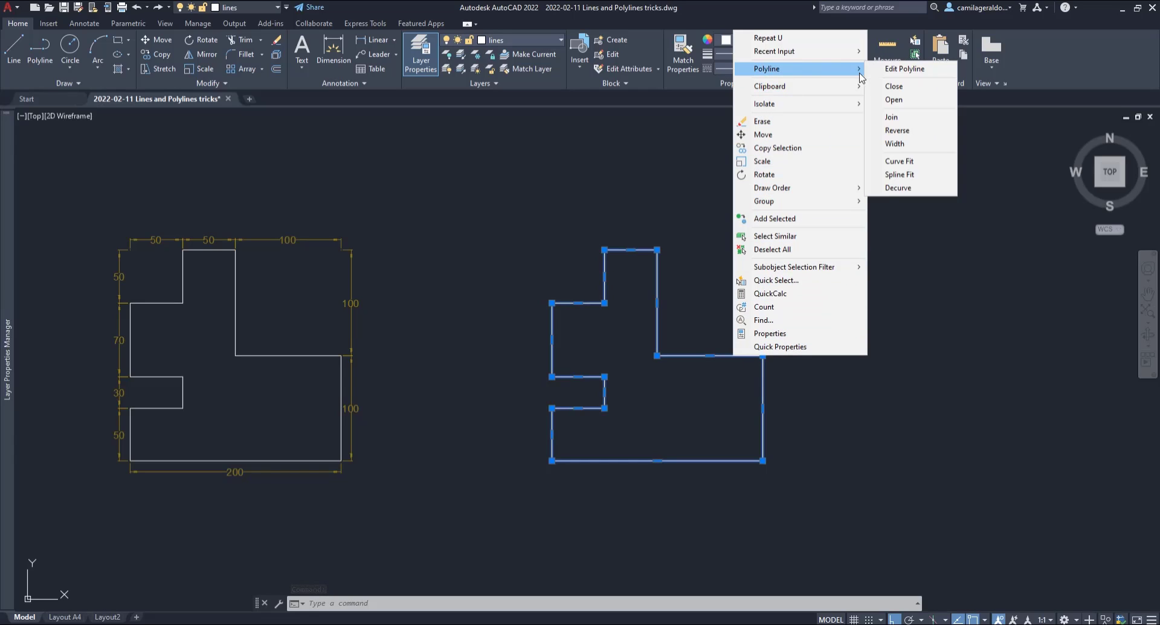
{"action": "left_click", "coordinate": [922, 100]}
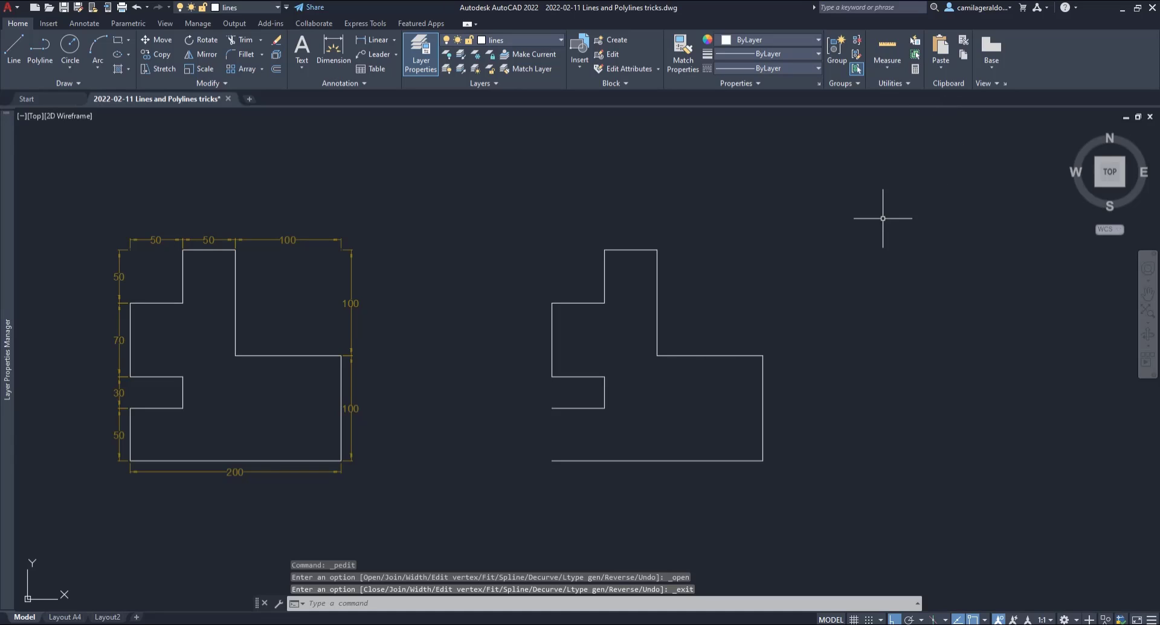
- Close the outline again and bring up its Polyline editing options
{"action": "left_click", "coordinate": [738, 354]}
{"action": "right_click", "coordinate": [738, 356]}
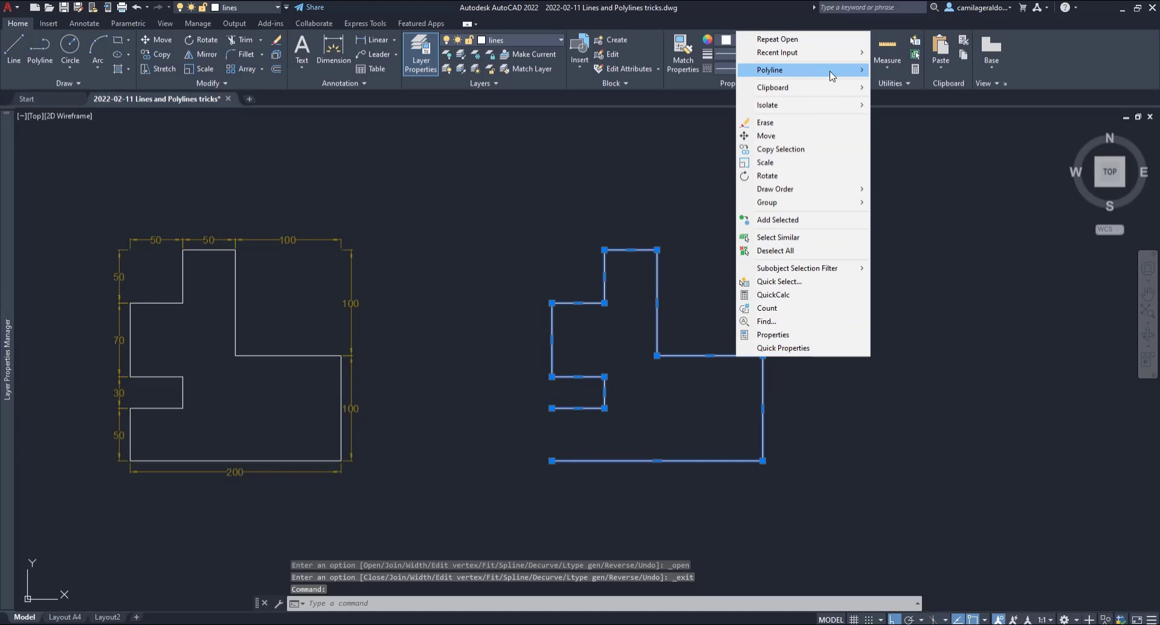
{"action": "mouse_move", "coordinate": [836, 72]}
{"action": "left_click", "coordinate": [914, 87]}
{"action": "left_click", "coordinate": [743, 355]}
{"action": "right_click", "coordinate": [742, 354]}
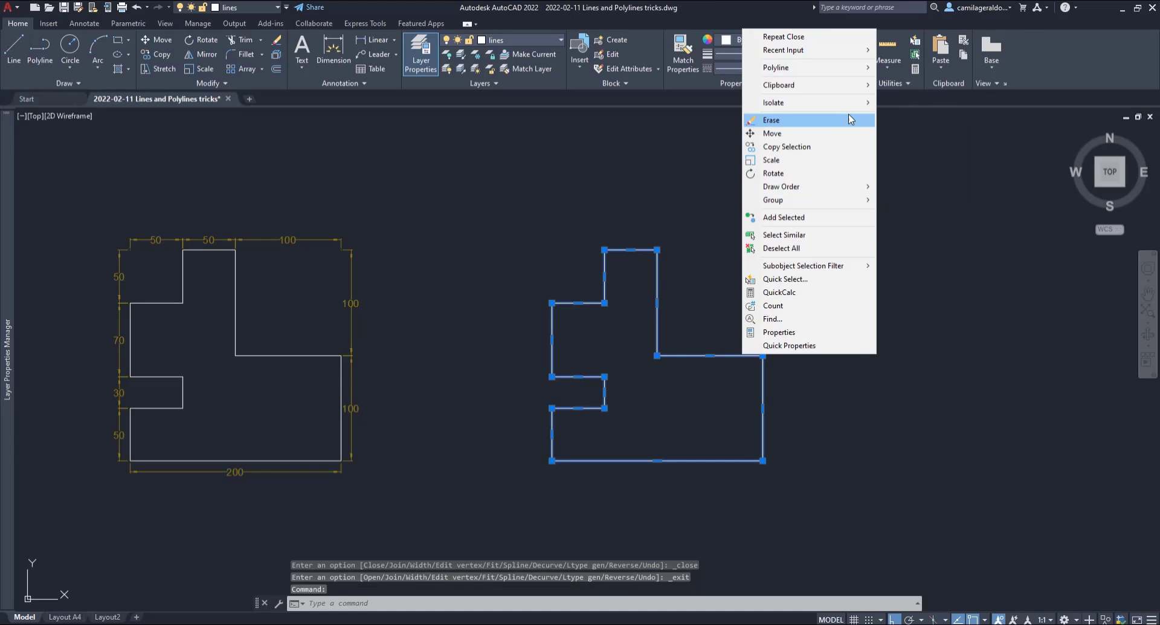
{"action": "mouse_move", "coordinate": [853, 74]}
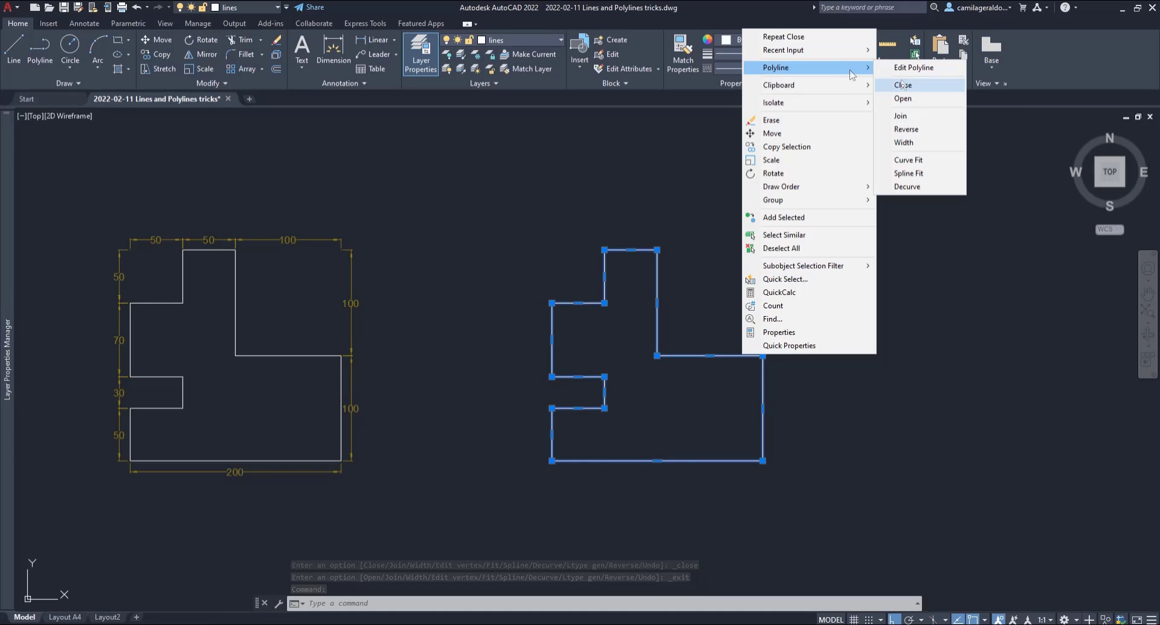
- Curve-fit the outline, then begin a fit-point spline through its lower corners
{"action": "left_click", "coordinate": [936, 161]}
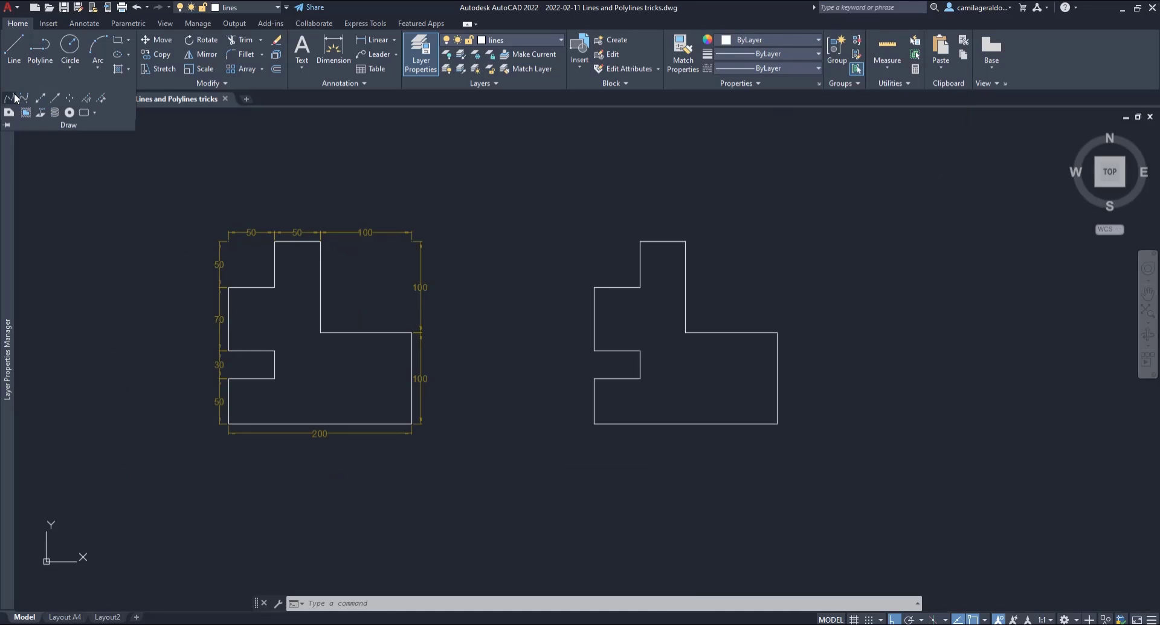
{"action": "left_click", "coordinate": [65, 83]}
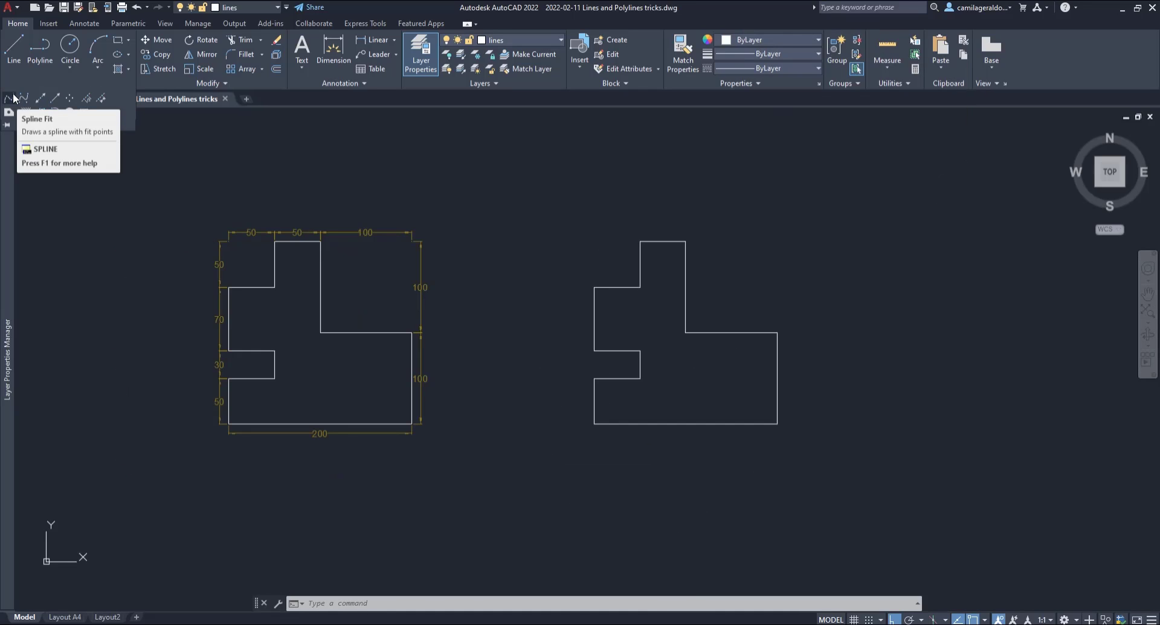
{"action": "left_click", "coordinate": [12, 98]}
{"action": "left_click", "coordinate": [594, 424]}
{"action": "left_click", "coordinate": [777, 424]}
{"action": "left_click", "coordinate": [778, 332]}
{"action": "left_click", "coordinate": [686, 332]}
- Continue the fit-point spline through the remaining corners and notch, closing it with C
{"action": "left_click", "coordinate": [685, 241]}
{"action": "left_click", "coordinate": [640, 242]}
{"action": "left_click", "coordinate": [640, 287]}
{"action": "left_click", "coordinate": [594, 287]}
{"action": "left_click", "coordinate": [594, 350]}
{"action": "left_click", "coordinate": [640, 351]}
{"action": "left_click", "coordinate": [640, 379]}
{"action": "left_click", "coordinate": [595, 378]}
{"action": "type", "text": "c"}
{"action": "key", "text": "Return"}
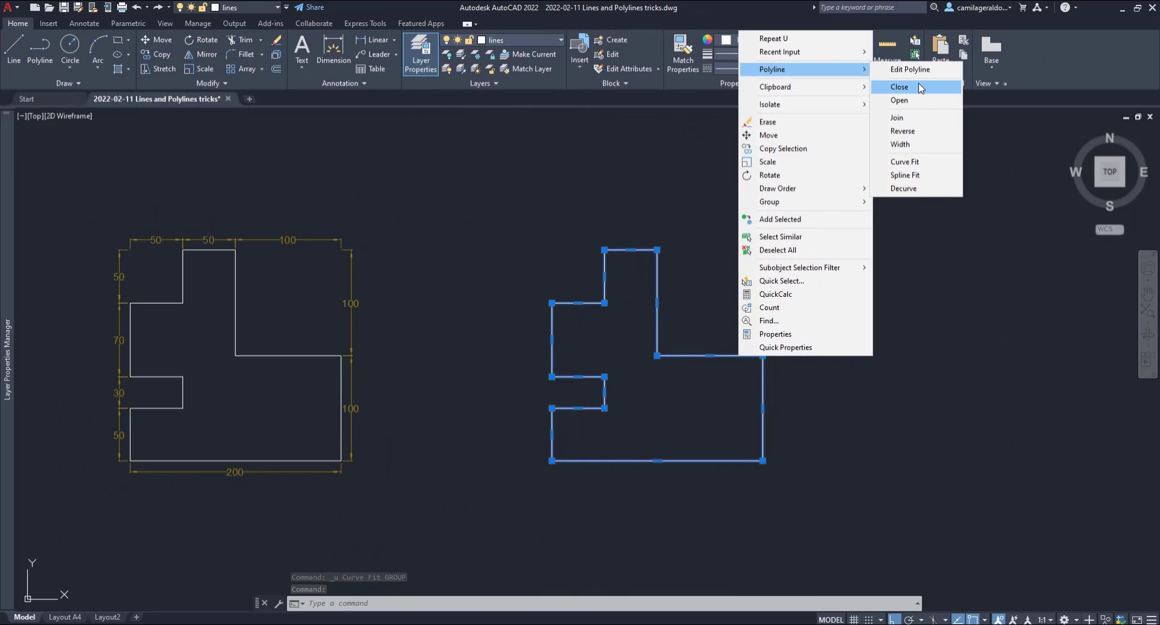
- Spline-fit the outline, then start a control-vertex spline around its corners
{"action": "left_click", "coordinate": [924, 175]}
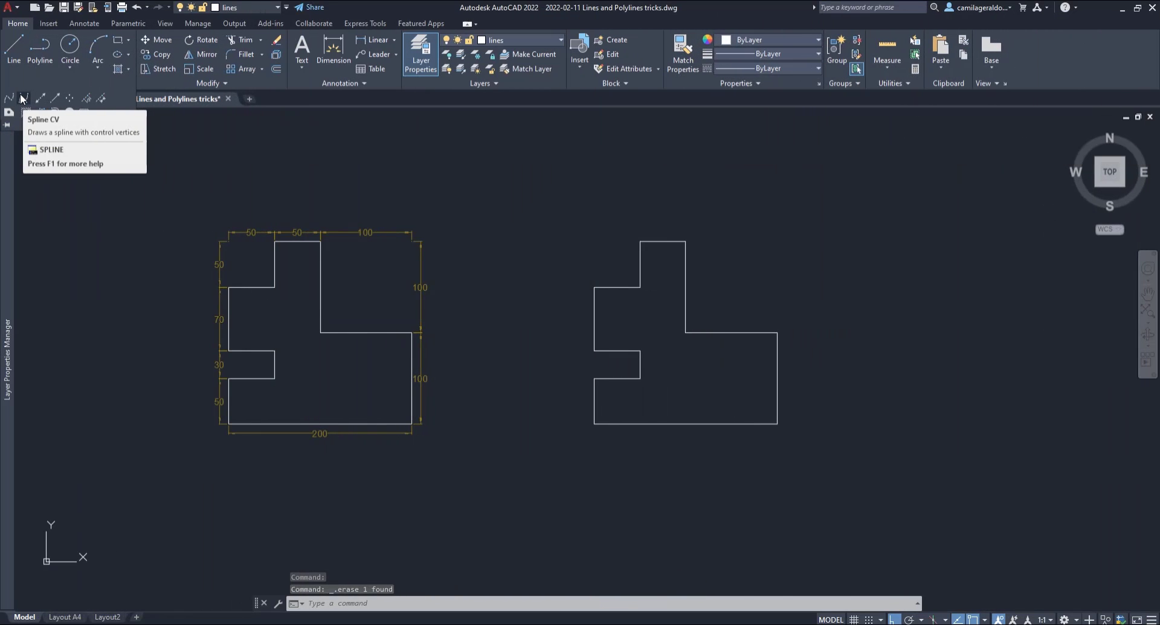
{"action": "left_click", "coordinate": [22, 98]}
{"action": "left_click", "coordinate": [594, 423]}
{"action": "left_click", "coordinate": [777, 423]}
{"action": "left_click", "coordinate": [777, 333]}
{"action": "left_click", "coordinate": [686, 332]}
{"action": "left_click", "coordinate": [686, 242]}
{"action": "left_click", "coordinate": [640, 242]}
- Place the remaining control vertices at the notches and close the CV spline with C
{"action": "left_click", "coordinate": [640, 287]}
{"action": "left_click", "coordinate": [594, 287]}
{"action": "left_click", "coordinate": [594, 351]}
{"action": "left_click", "coordinate": [640, 350]}
{"action": "left_click", "coordinate": [640, 379]}
{"action": "left_click", "coordinate": [594, 378]}
{"action": "type", "text": "c"}
{"action": "key", "text": "Return"}
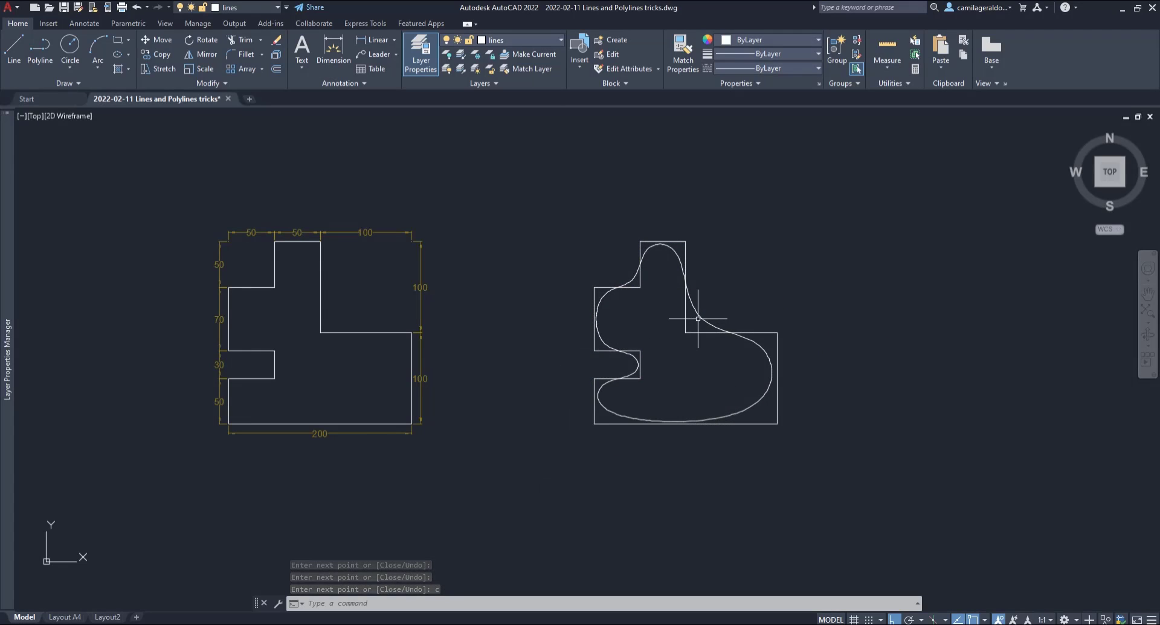
- Select the closed spline and delete it
{"action": "left_click", "coordinate": [702, 318]}
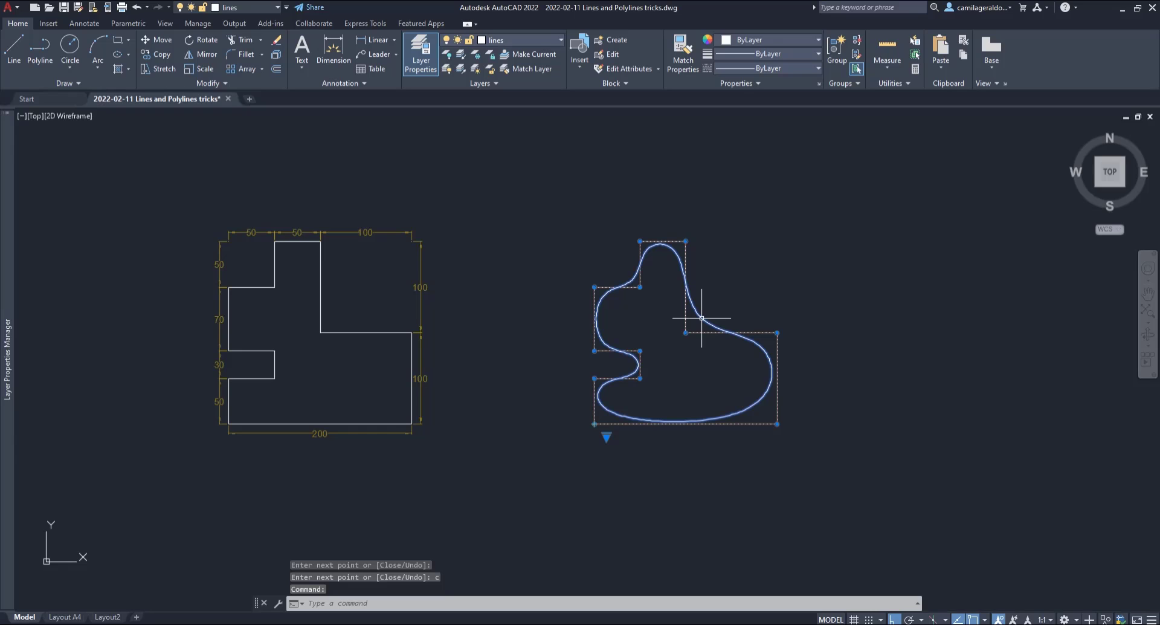
{"action": "key", "text": "Delete"}
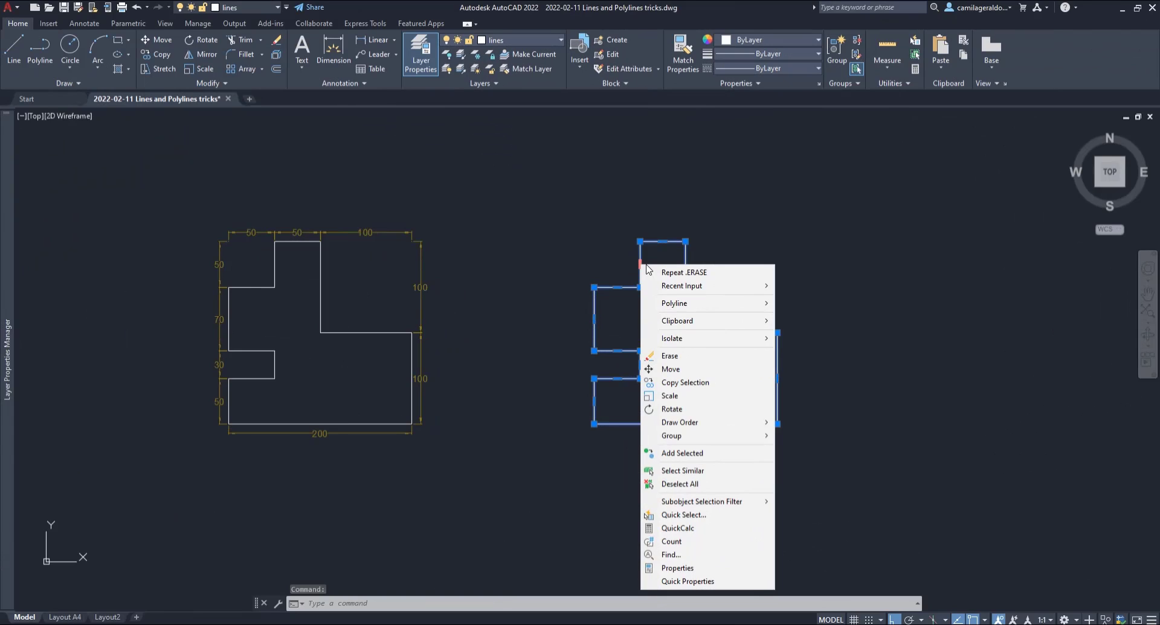
{"action": "mouse_move", "coordinate": [731, 304]}
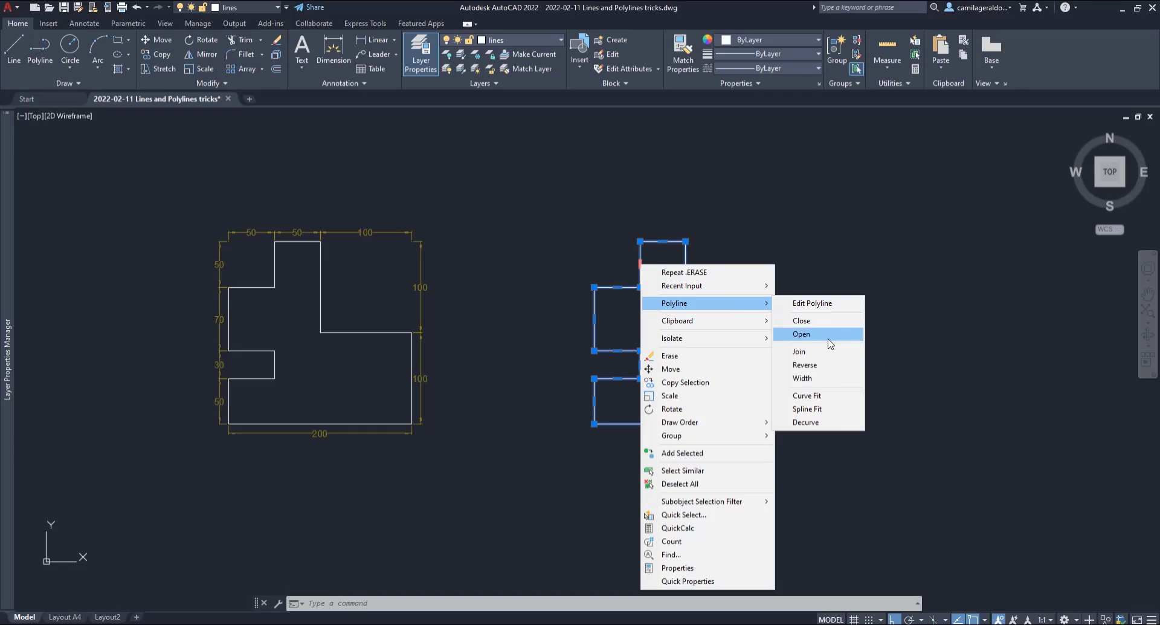
- Give the whole outline a polyline width of 10 and reframe the view
{"action": "left_click", "coordinate": [843, 379]}
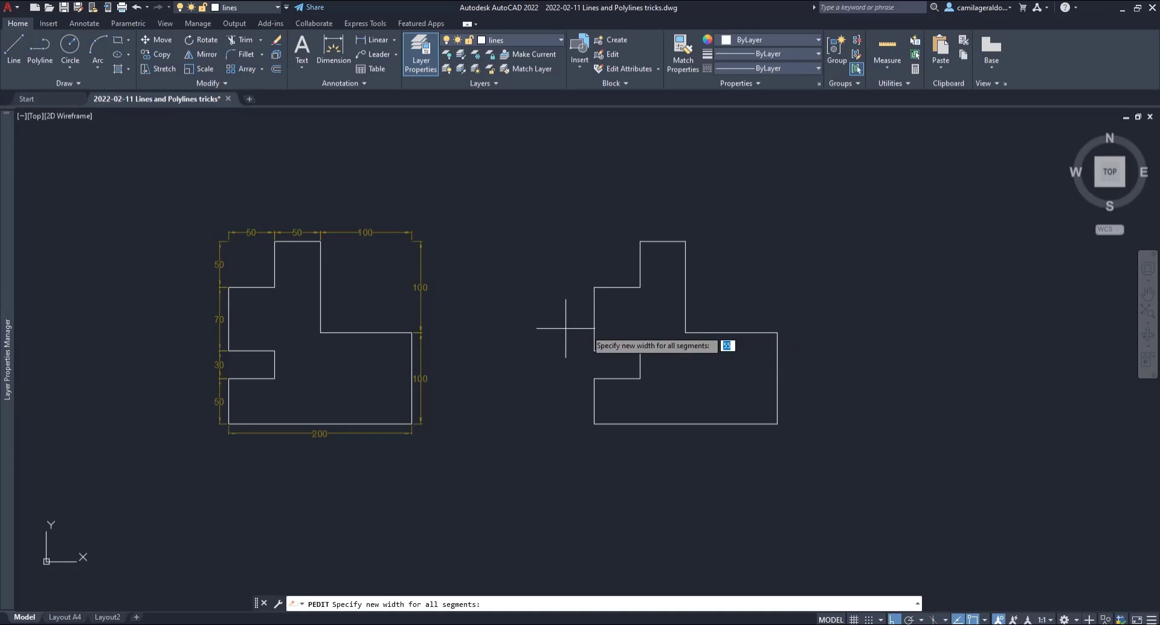
{"action": "scroll", "coordinate": [235, 364], "scroll_direction": "up", "scroll_amount": 4}
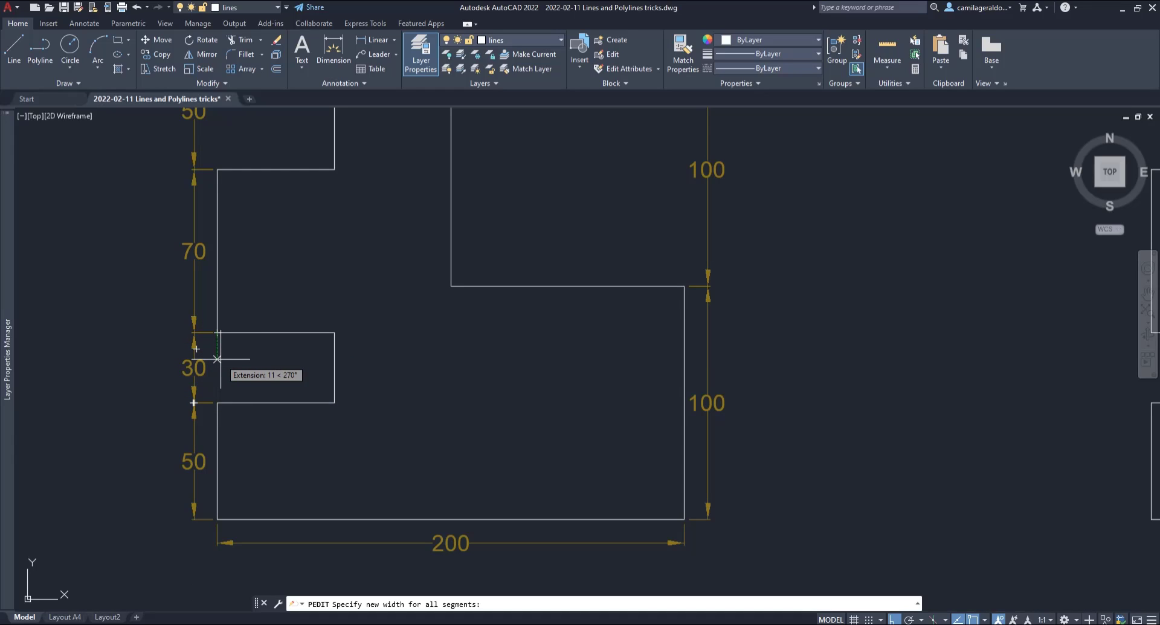
{"action": "type", "text": "10"}
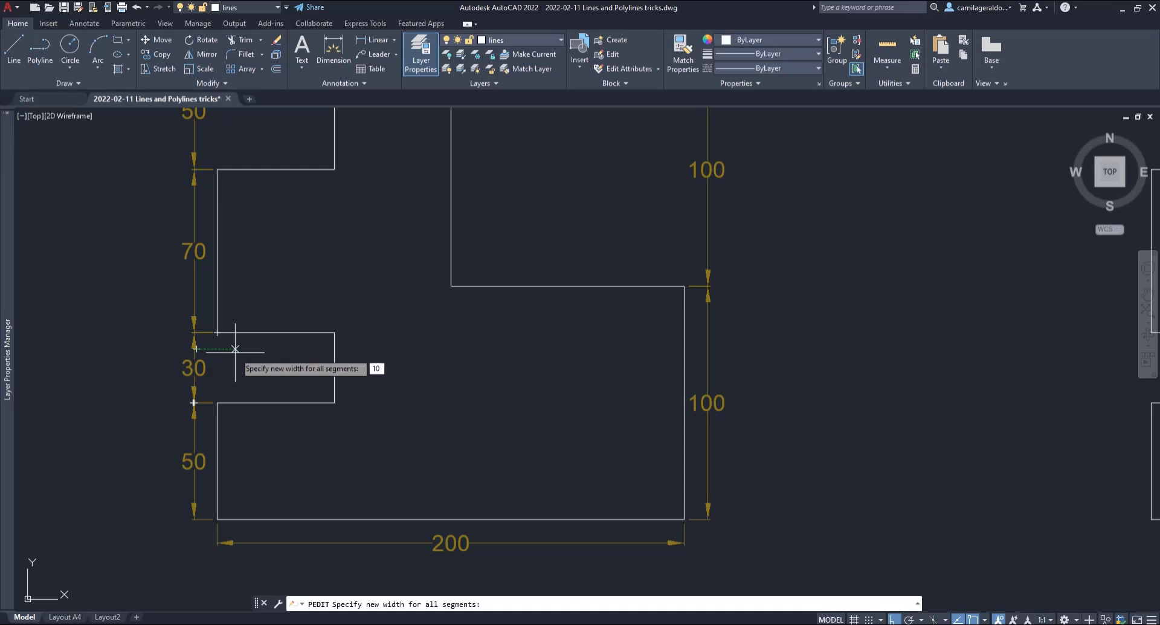
{"action": "key", "text": "Return"}
{"action": "key", "text": "Return"}
{"action": "scroll", "coordinate": [235, 352], "scroll_direction": "down", "scroll_amount": 2}
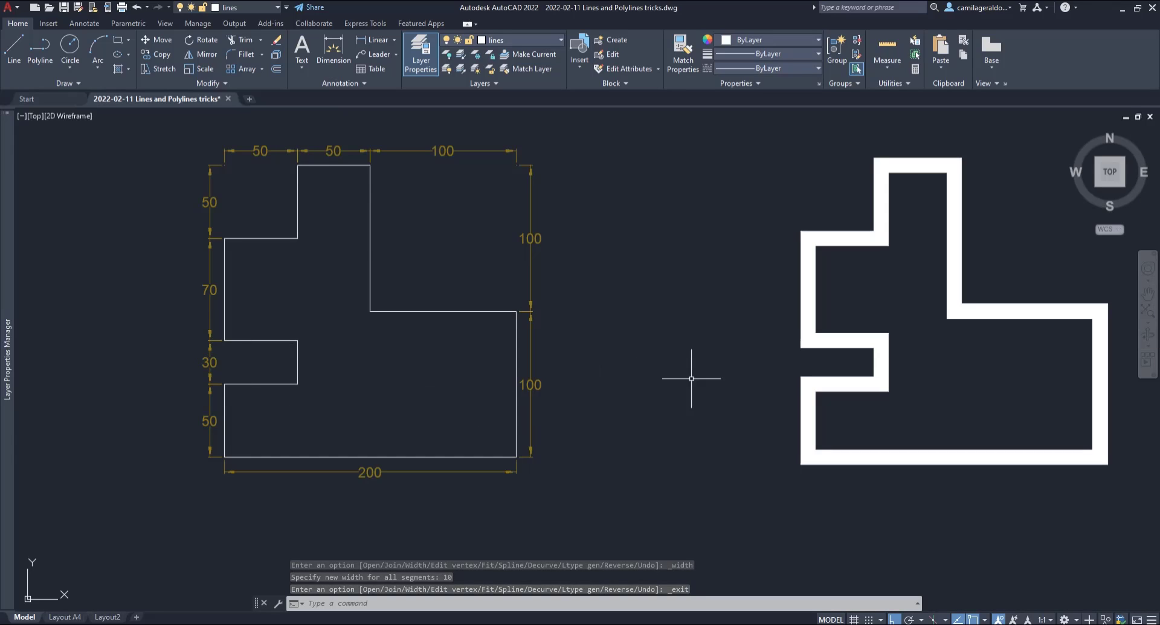
{"action": "middle_click_drag", "start_coordinate": [880, 316], "coordinate": [731, 336]}
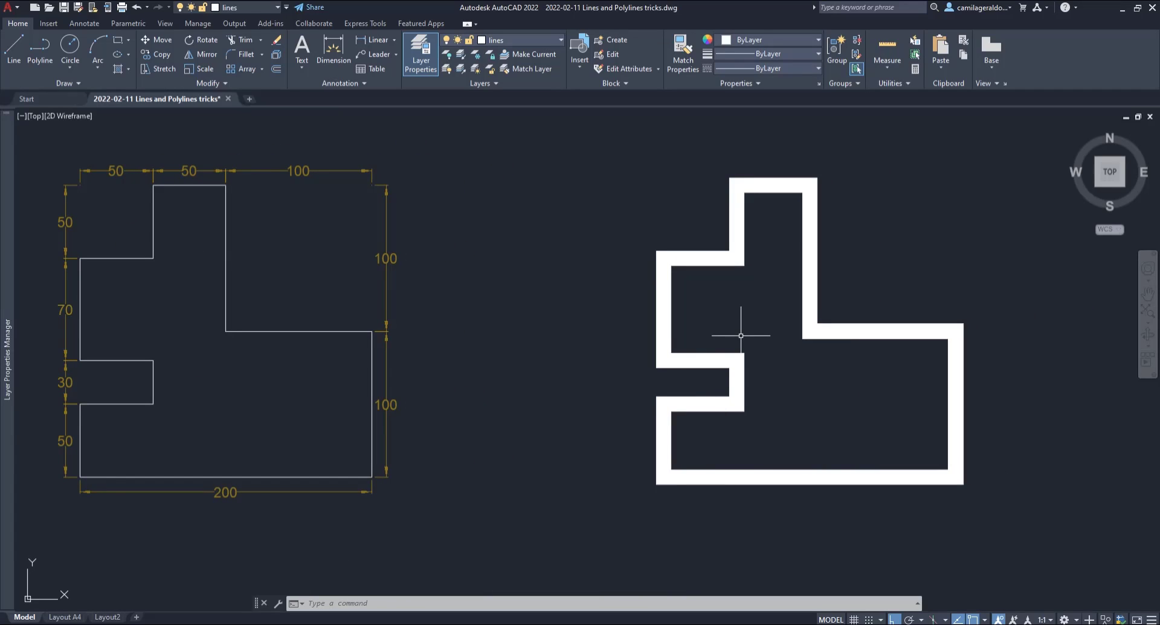
- Set the thick outline's polyline width back to 0
{"action": "left_click", "coordinate": [810, 305]}
{"action": "left_click", "coordinate": [814, 306]}
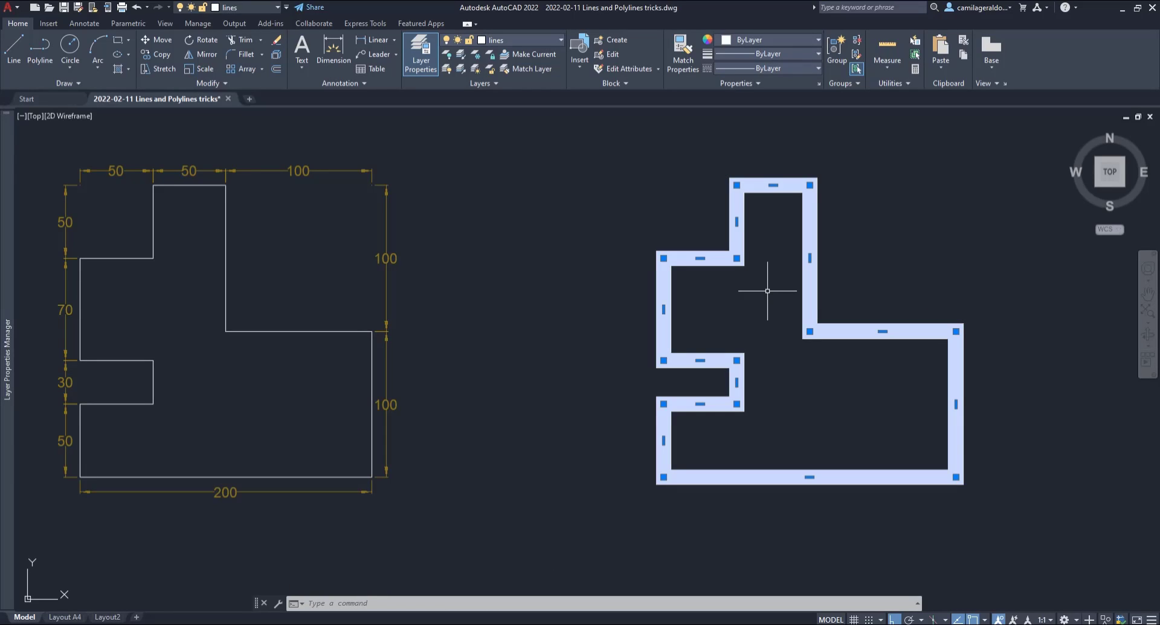
{"action": "right_click", "coordinate": [813, 257]}
{"action": "mouse_move", "coordinate": [891, 295]}
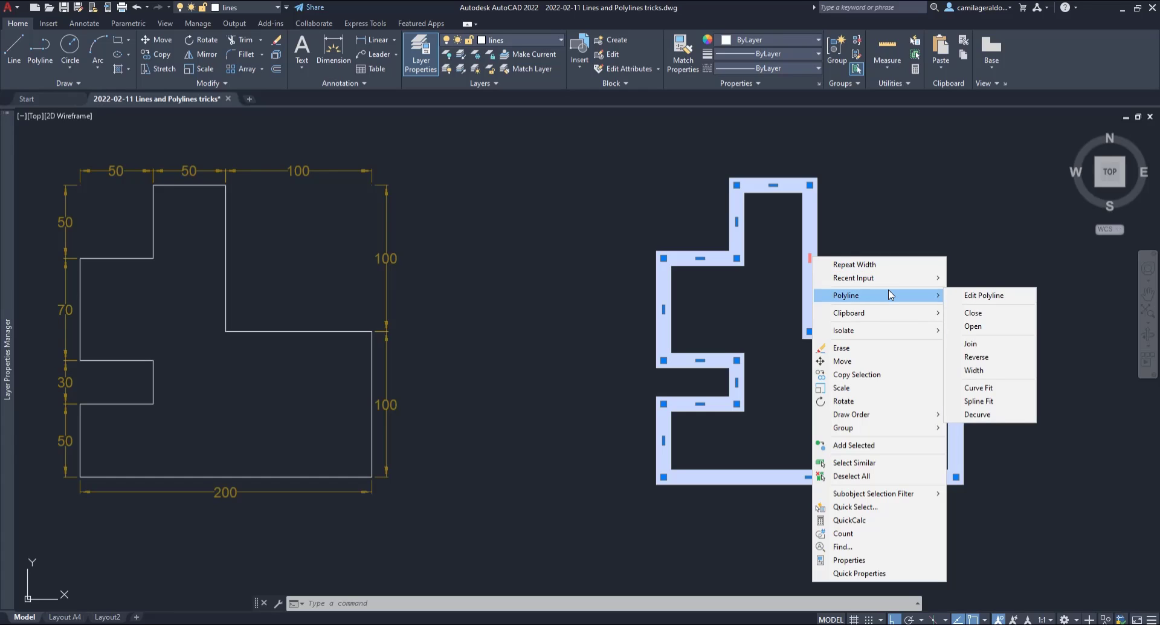
{"action": "left_click", "coordinate": [975, 371]}
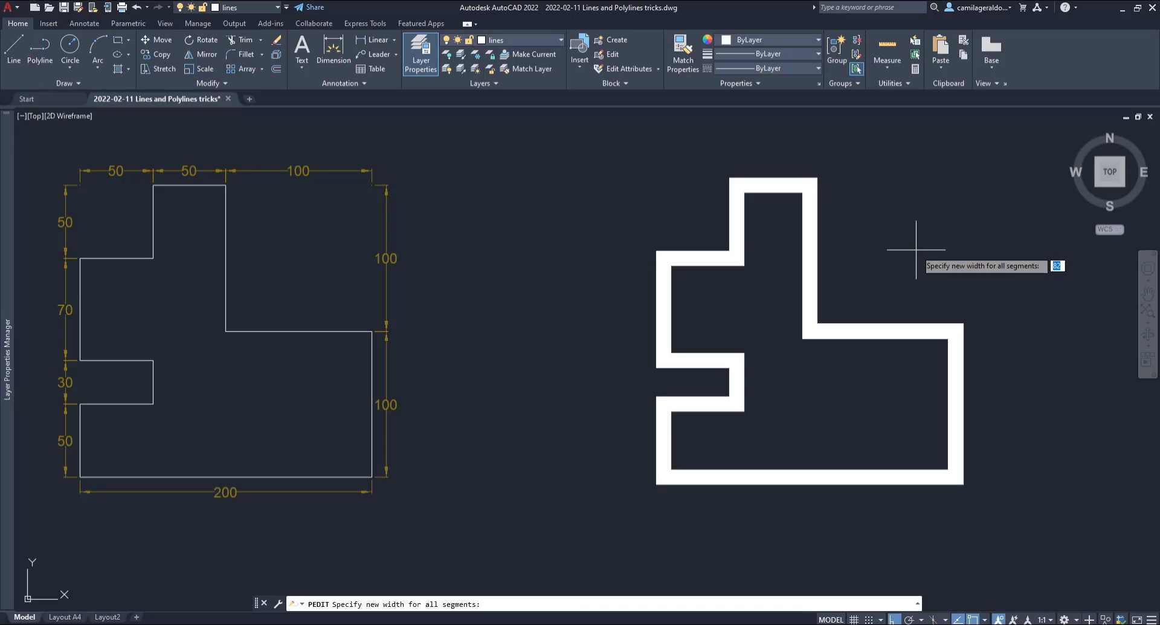
{"action": "type", "text": "0"}
{"action": "key", "text": "Return"}
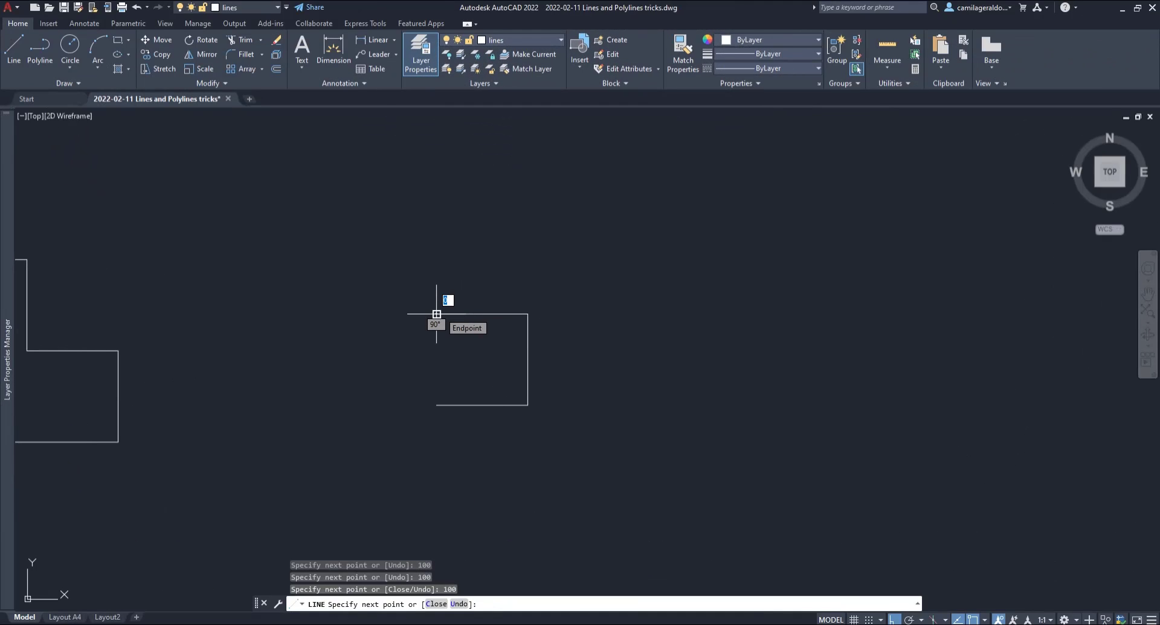
- Close the 100-unit square with the C option, ending the LINE command
{"action": "type", "text": "c"}
{"action": "key", "text": "Return"}
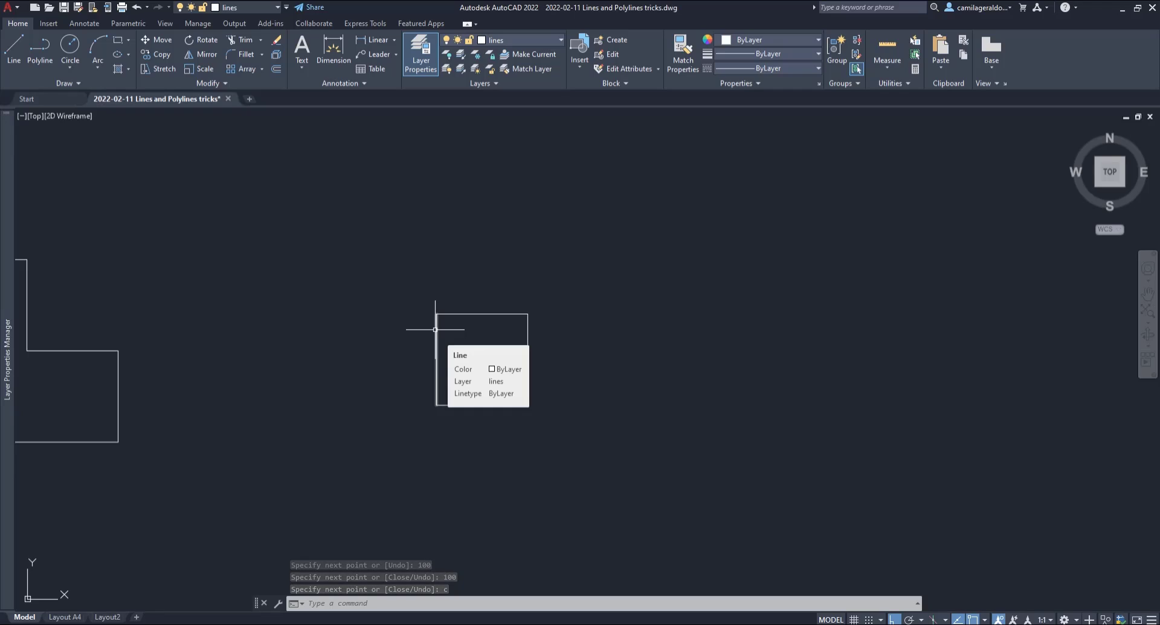
{"action": "mouse_move", "coordinate": [474, 314]}
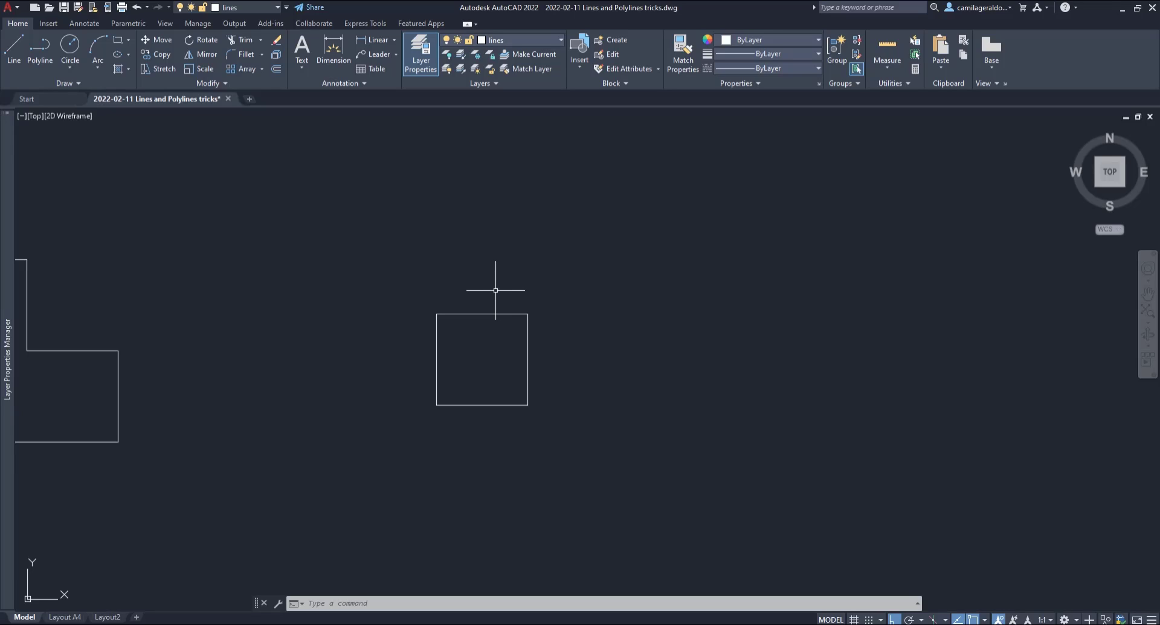
- Join the square's four lines into one polyline, then grab its bottom edge grip
{"action": "left_click", "coordinate": [213, 84]}
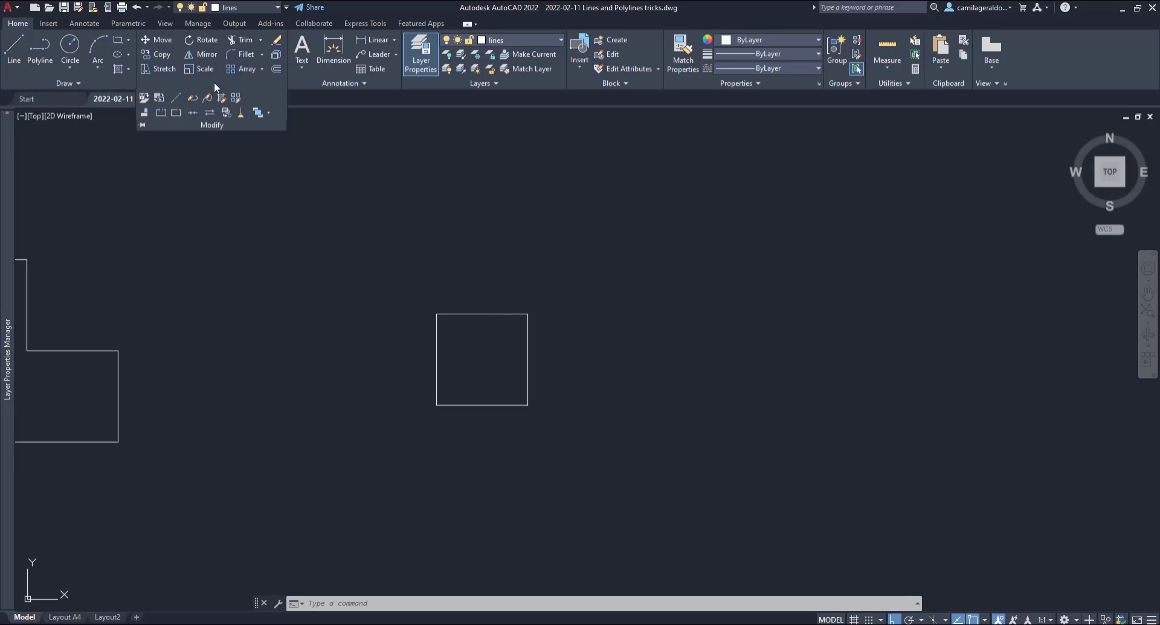
{"action": "left_click", "coordinate": [191, 114]}
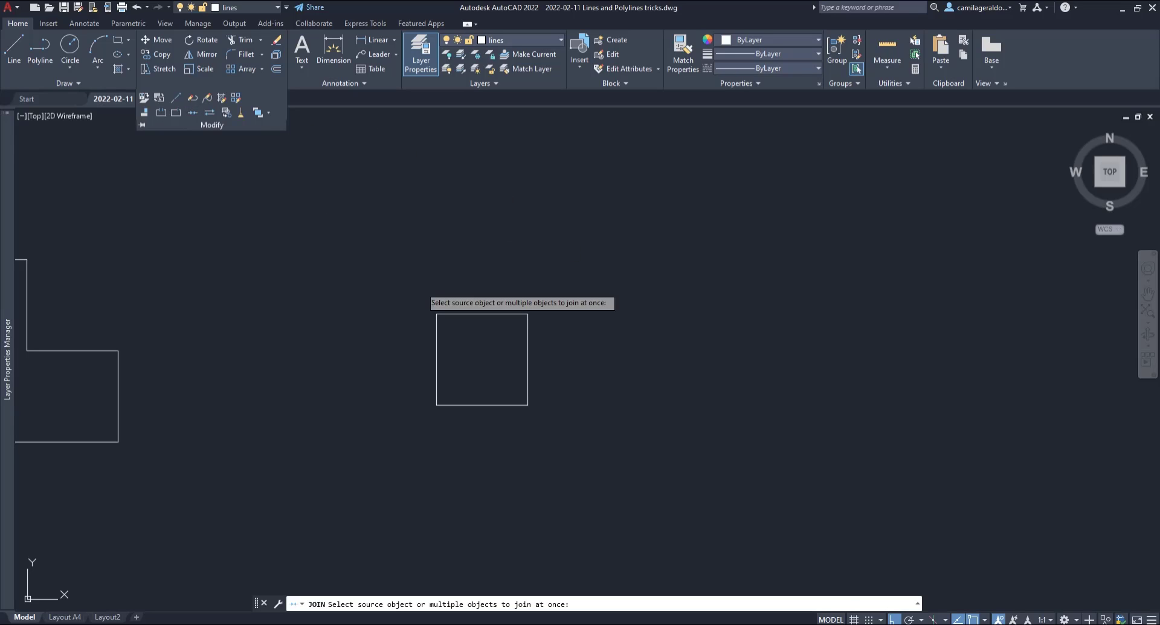
{"action": "left_click", "coordinate": [569, 446]}
{"action": "left_click", "coordinate": [348, 294]}
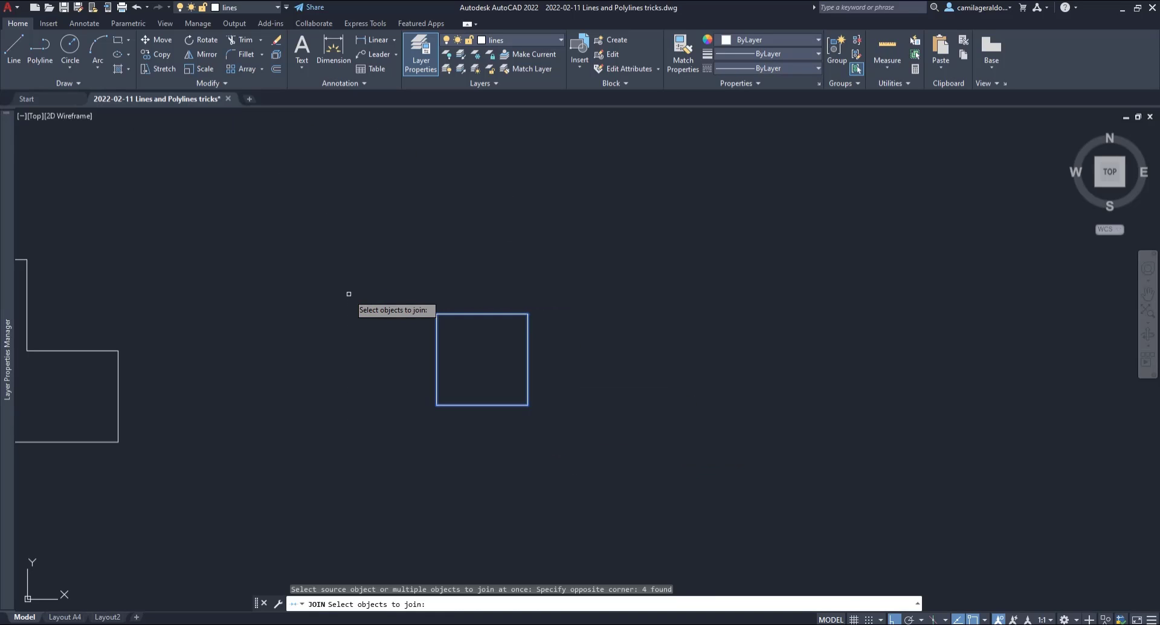
{"action": "key", "text": "Return"}
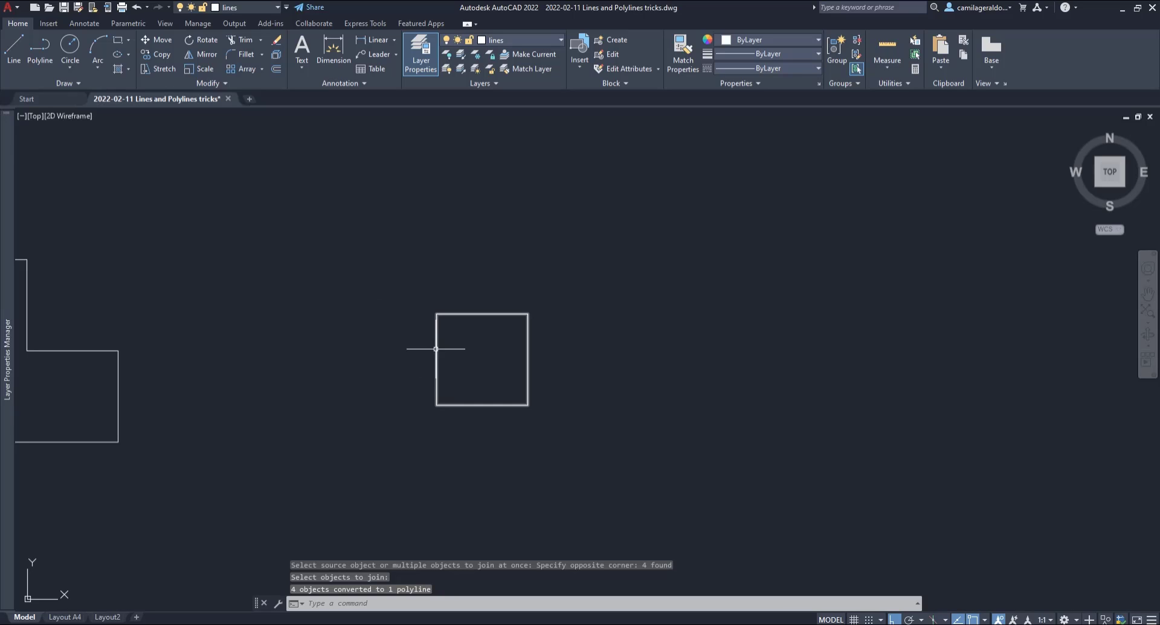
{"action": "left_click", "coordinate": [436, 348]}
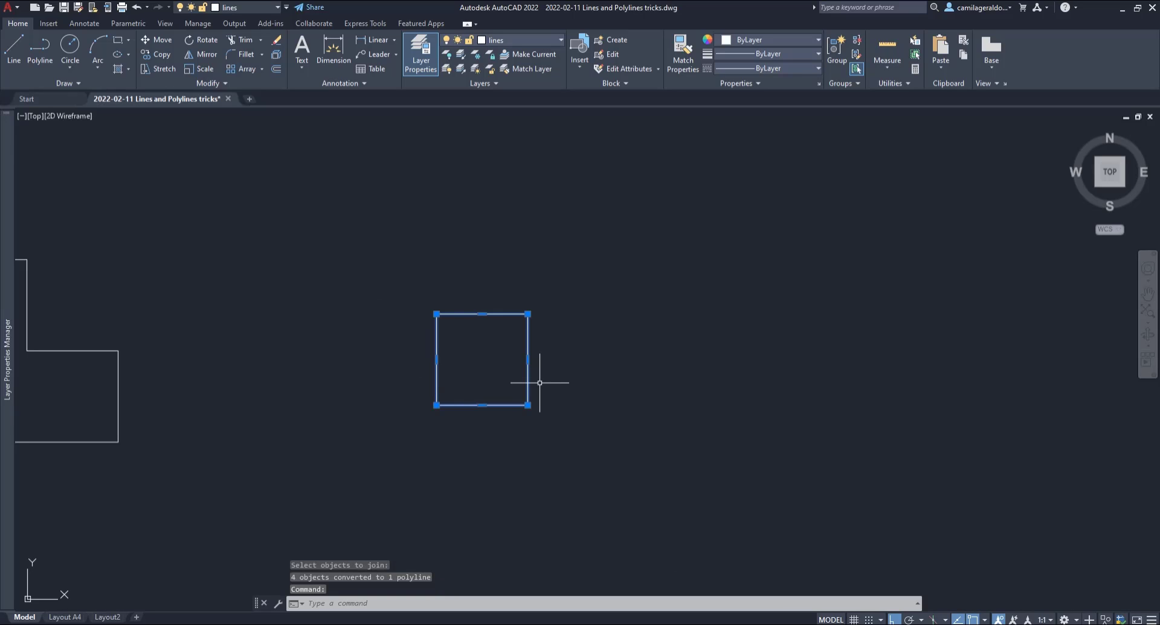
{"action": "left_click", "coordinate": [483, 405]}
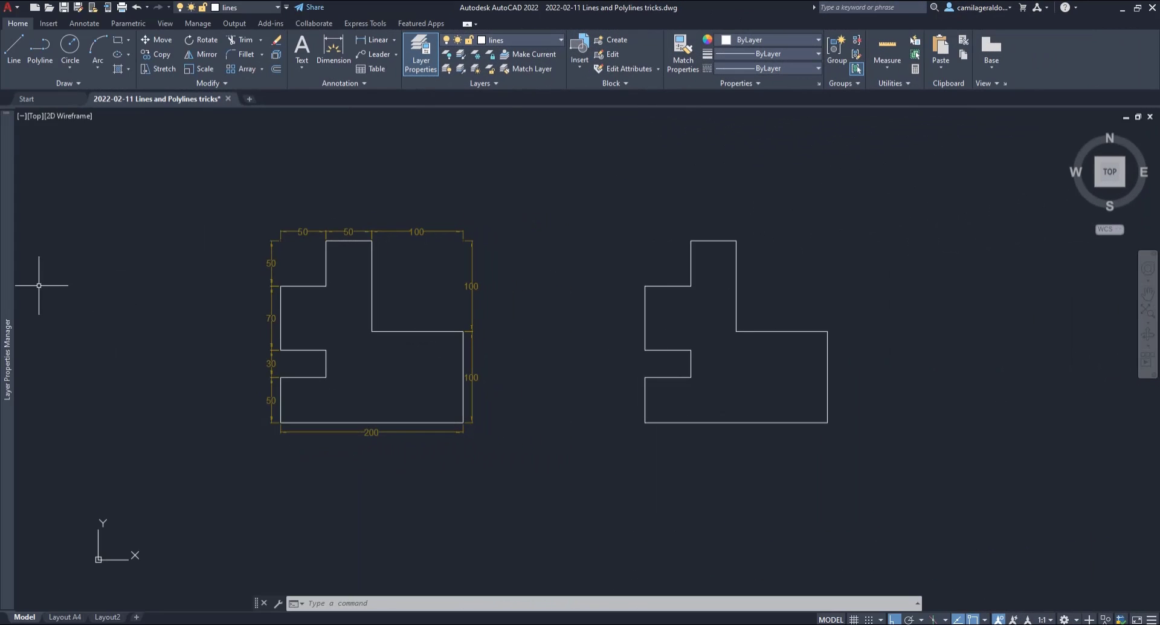
- Create a new layer named 'dash lines' with colour 140 cyan
{"action": "mouse_move", "coordinate": [14, 295]}
{"action": "right_click", "coordinate": [131, 240]}
{"action": "left_click", "coordinate": [168, 288]}
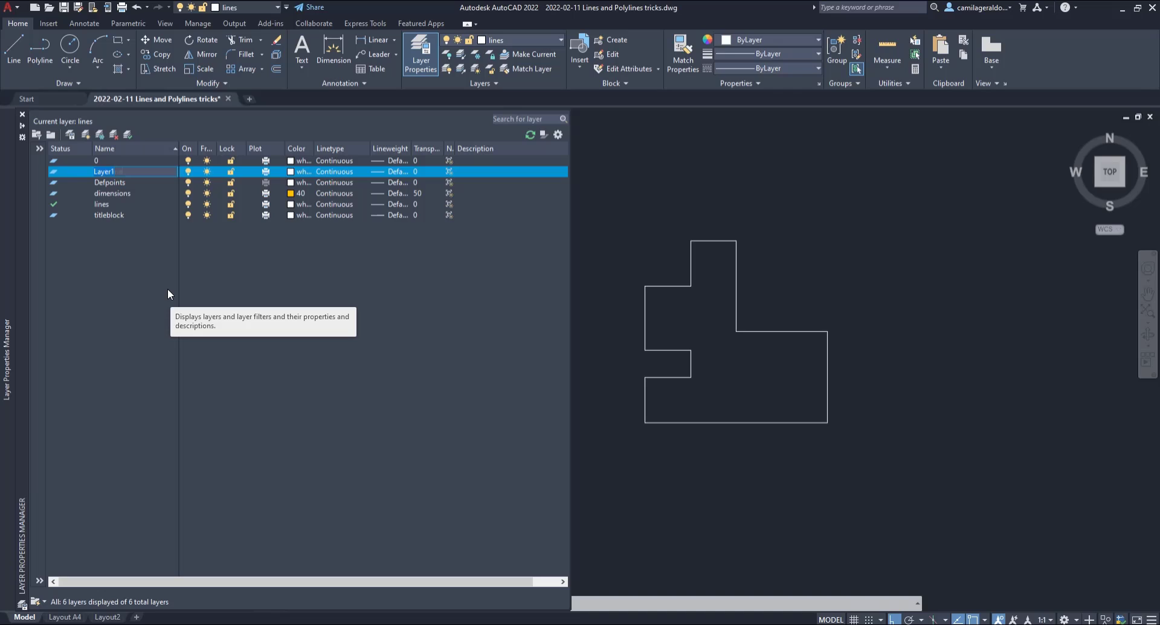
{"action": "type", "text": "dash lines"}
{"action": "key", "text": "Return"}
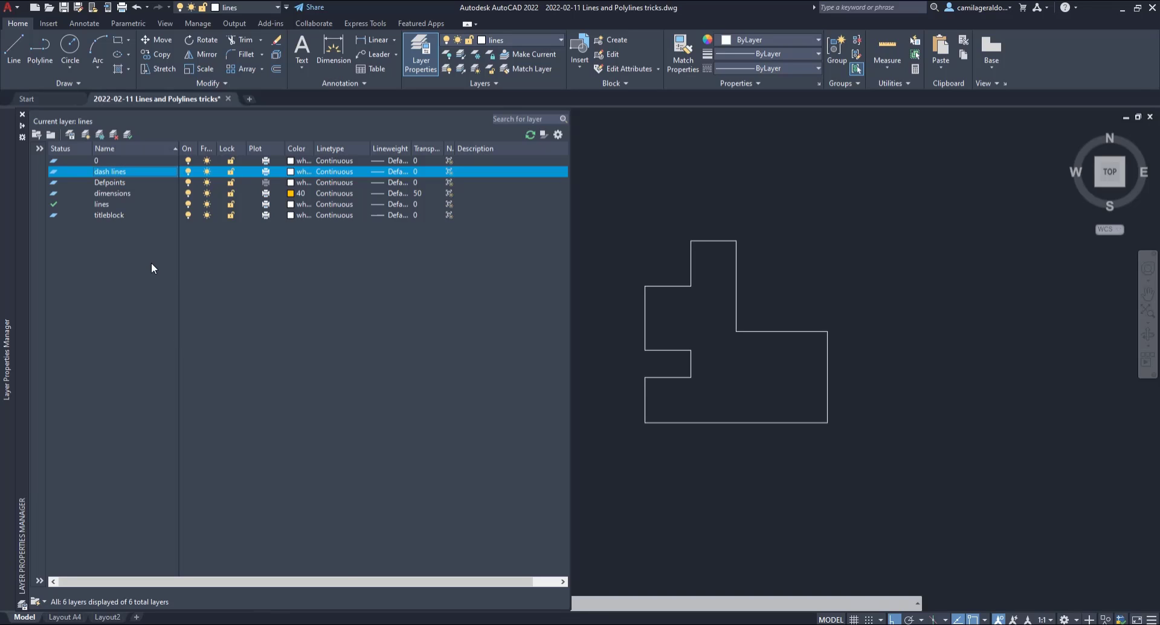
{"action": "left_click", "coordinate": [296, 172]}
{"action": "left_click", "coordinate": [592, 278]}
{"action": "left_click", "coordinate": [563, 416]}
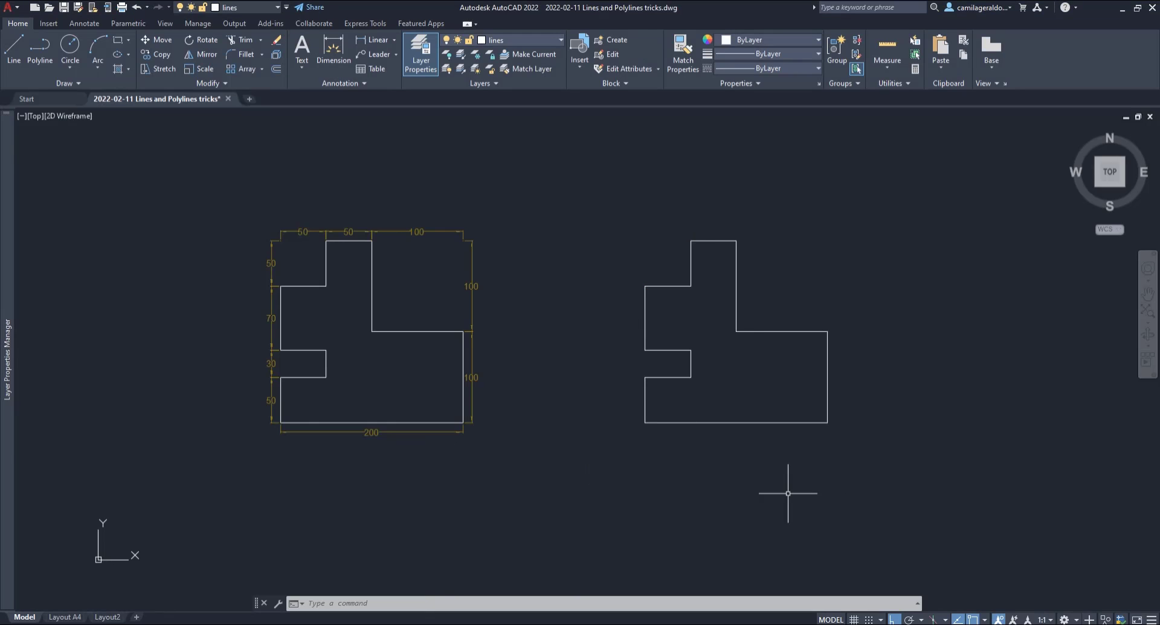
- Move the right outline copy onto the dash lines layer
{"action": "left_click", "coordinate": [909, 480]}
{"action": "left_click", "coordinate": [611, 211]}
{"action": "left_click", "coordinate": [544, 40]}
{"action": "left_click", "coordinate": [524, 71]}
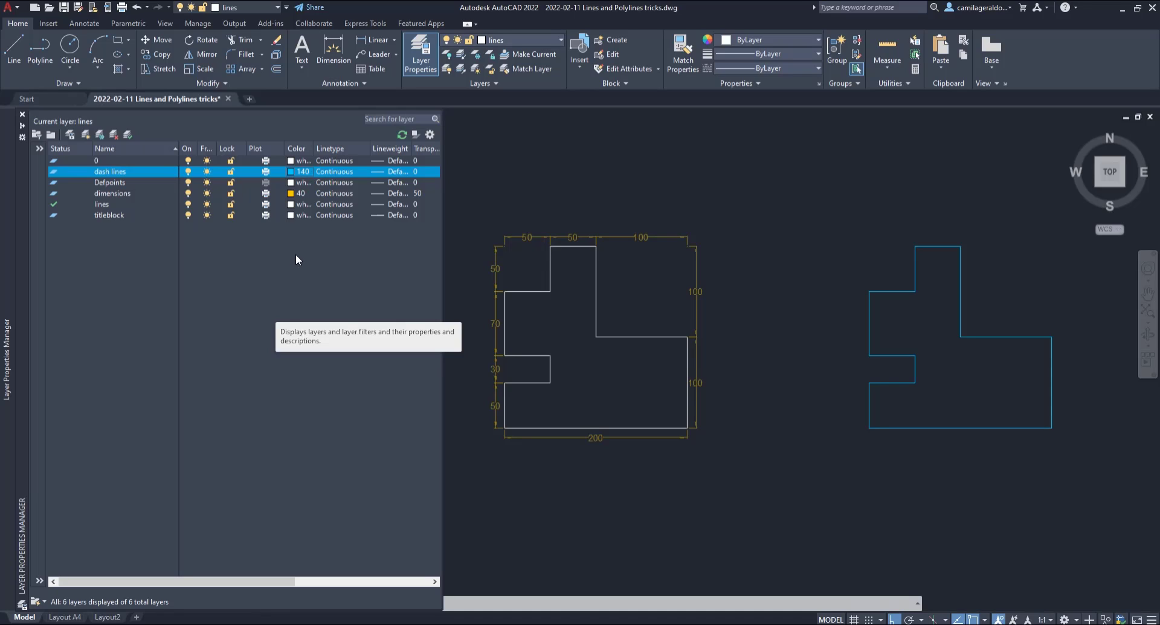
- Load ACAD_ISO03W100 and assign it as the dash lines layer's linetype
{"action": "left_click", "coordinate": [347, 174]}
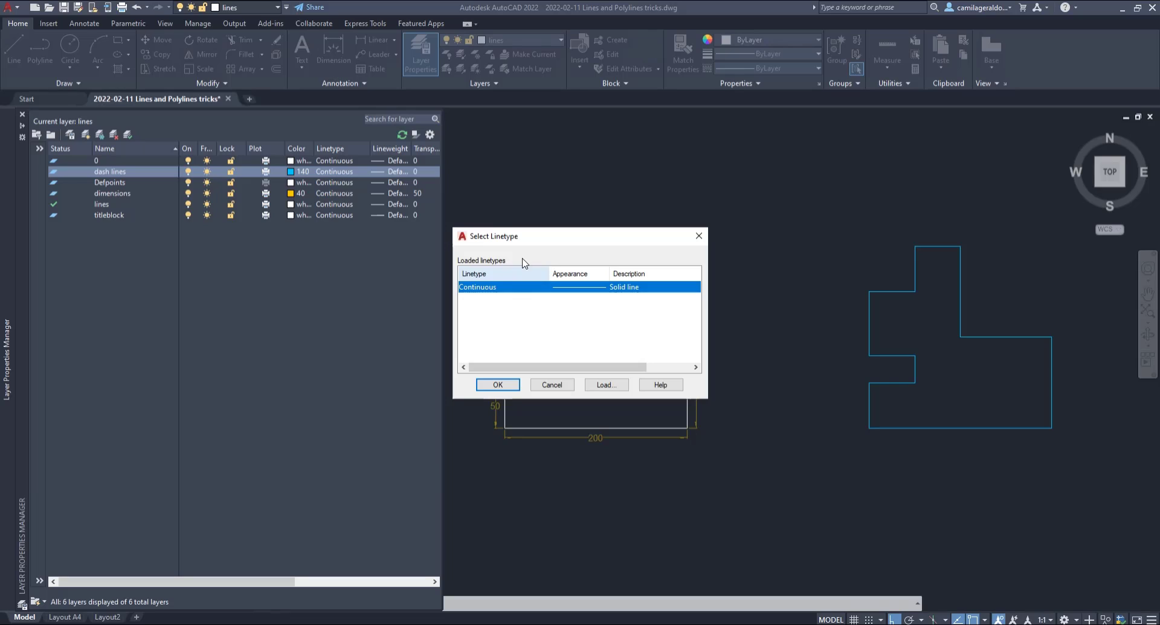
{"action": "left_click", "coordinate": [603, 385]}
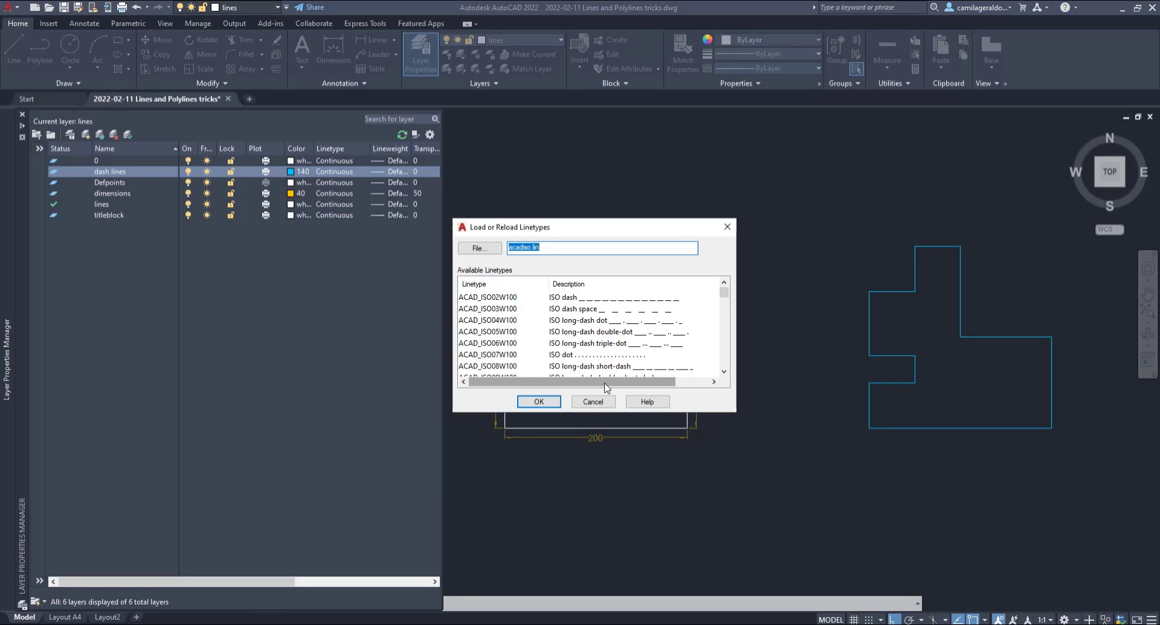
{"action": "left_click", "coordinate": [573, 310]}
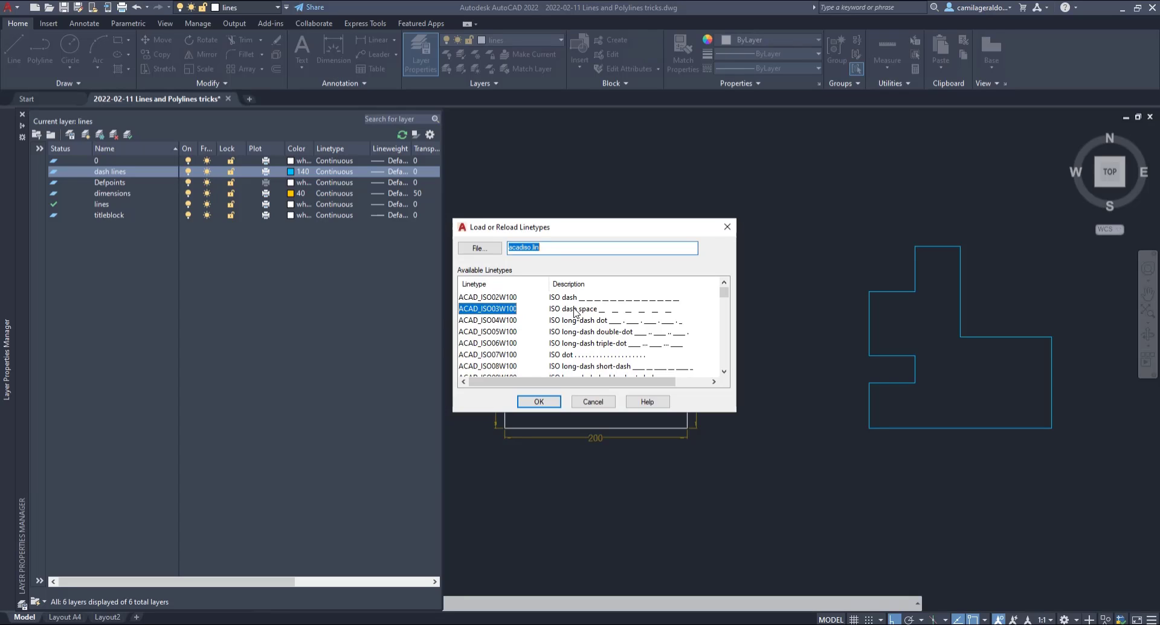
{"action": "left_click", "coordinate": [541, 402]}
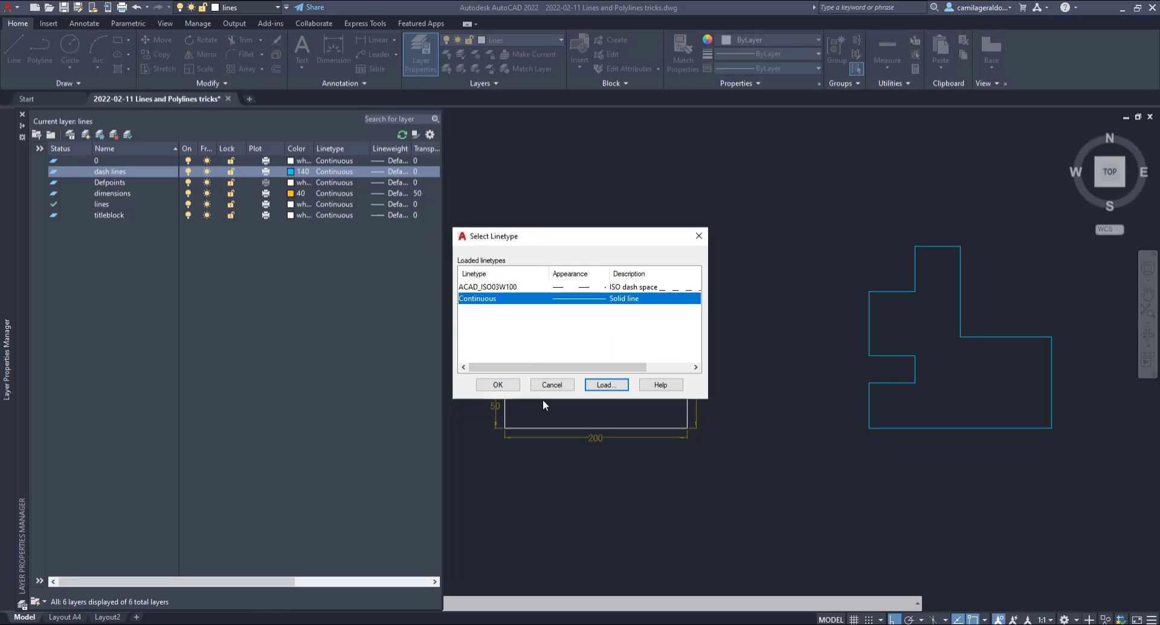
{"action": "left_click", "coordinate": [501, 288]}
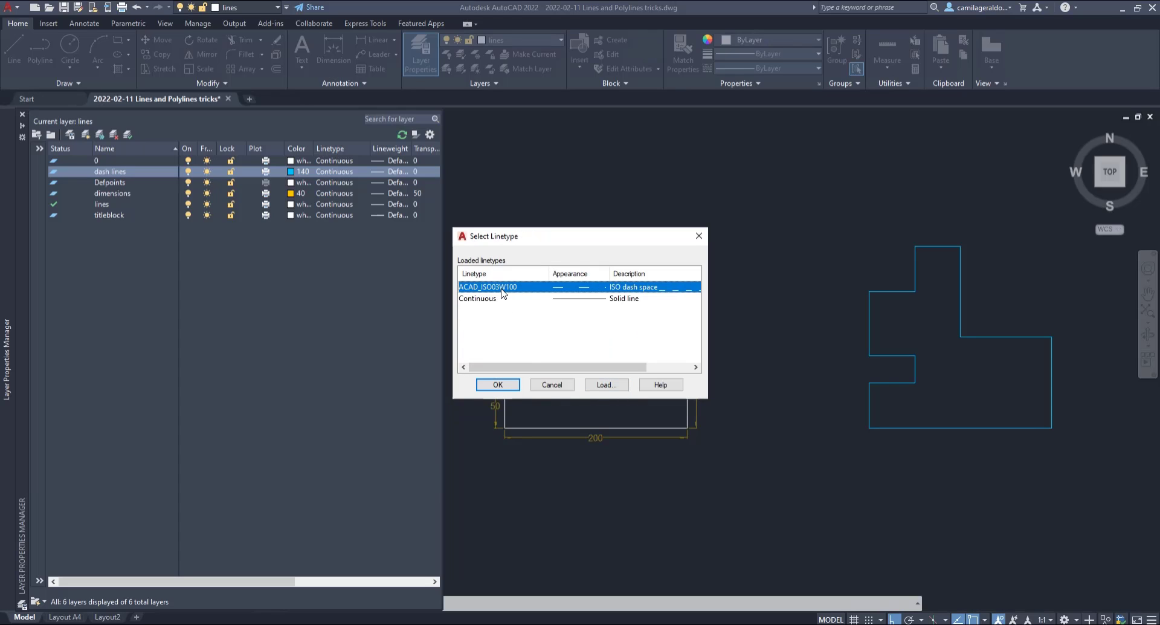
{"action": "left_click", "coordinate": [505, 386]}
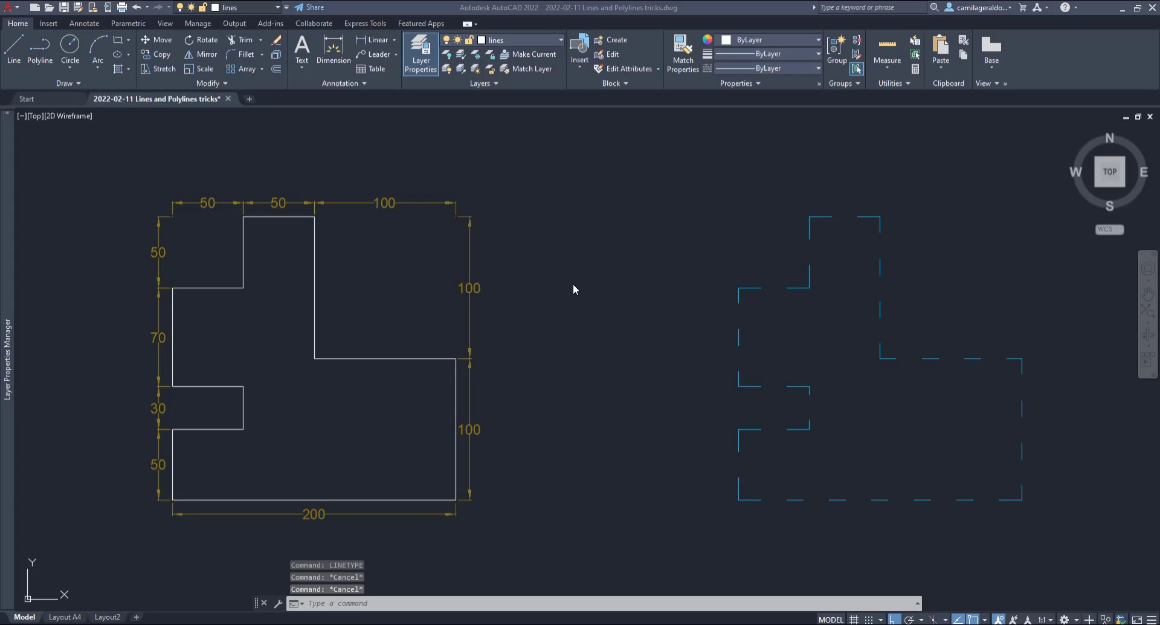
- Set LTSCALE to 0.5, then change it again to 0.25
{"action": "left_click", "coordinate": [573, 284]}
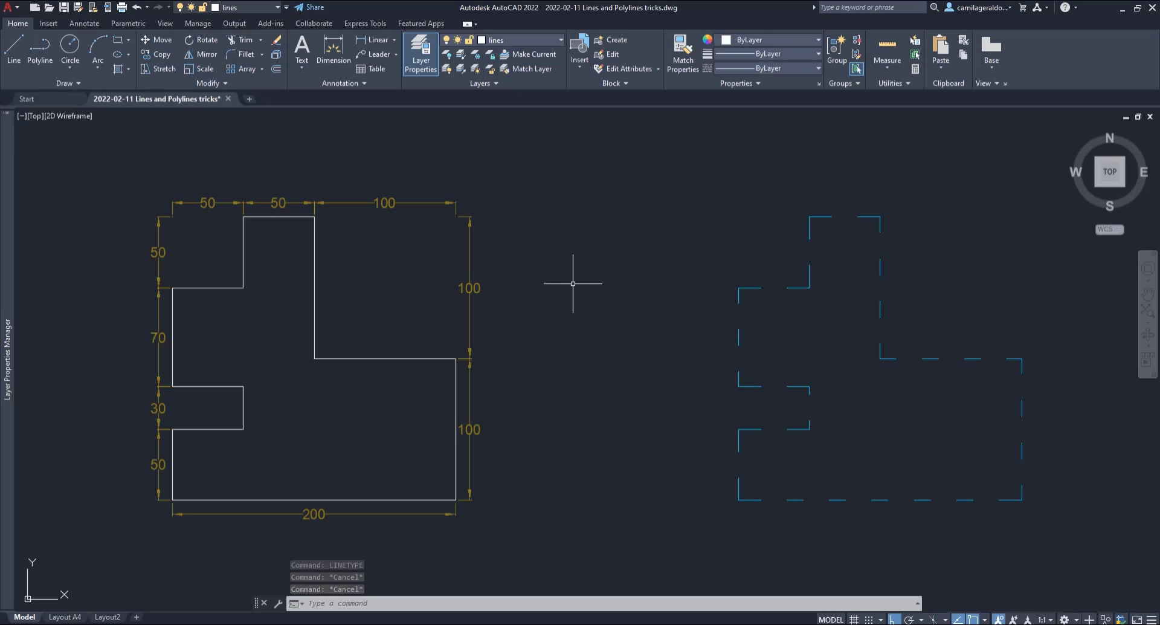
{"action": "type", "text": "ltscale"}
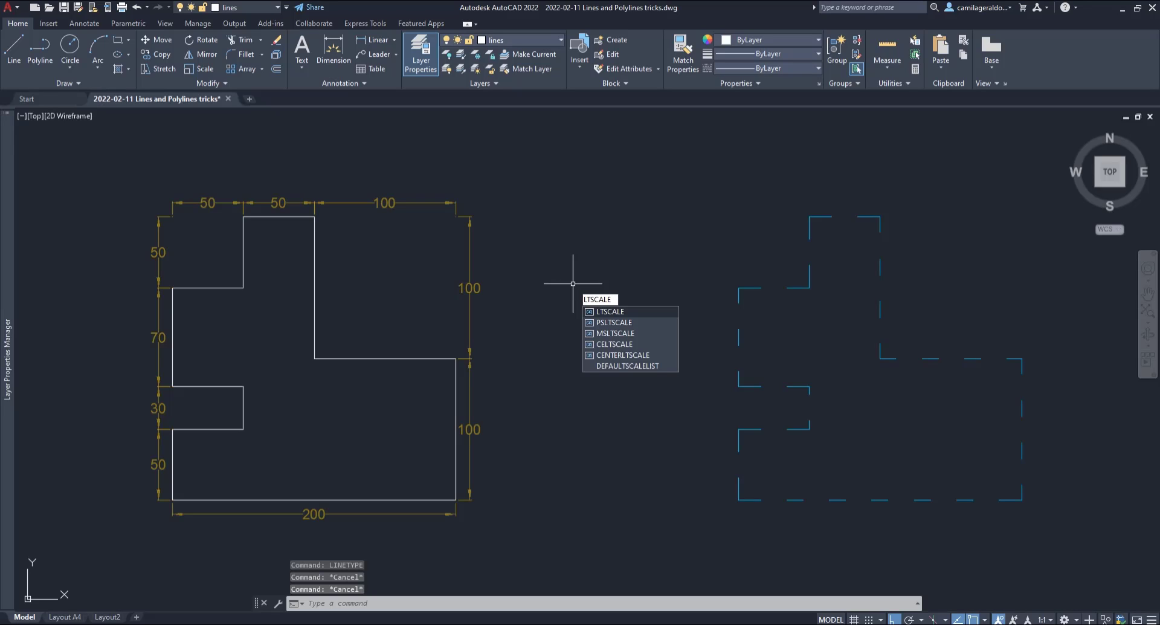
{"action": "key", "text": "Return"}
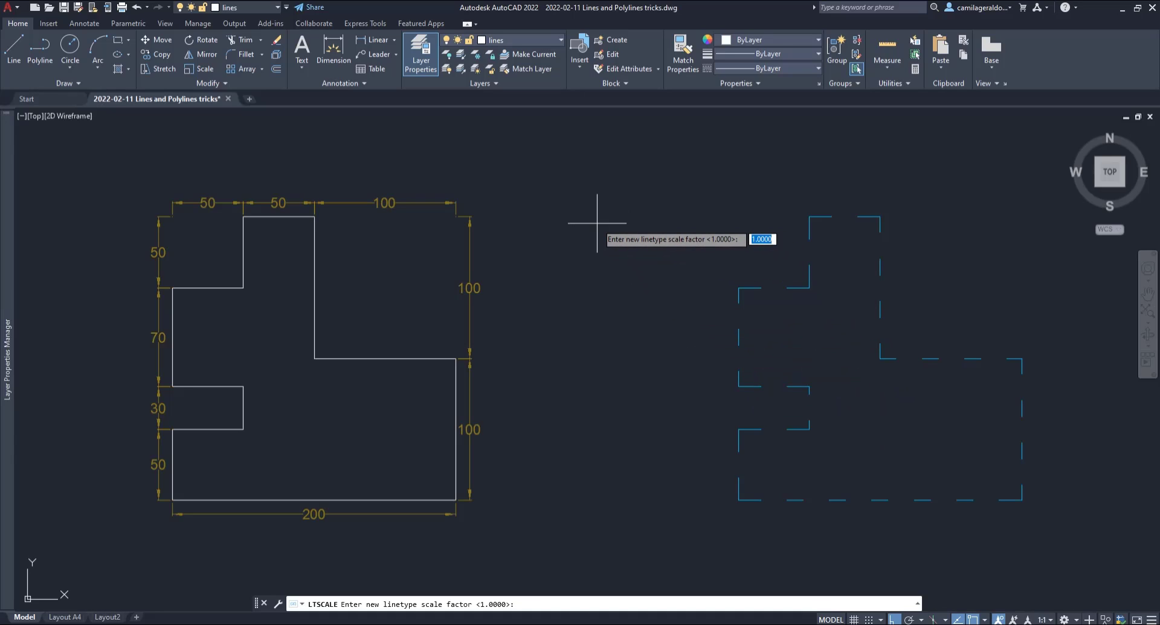
{"action": "type", "text": "0.5"}
{"action": "key", "text": "Return"}
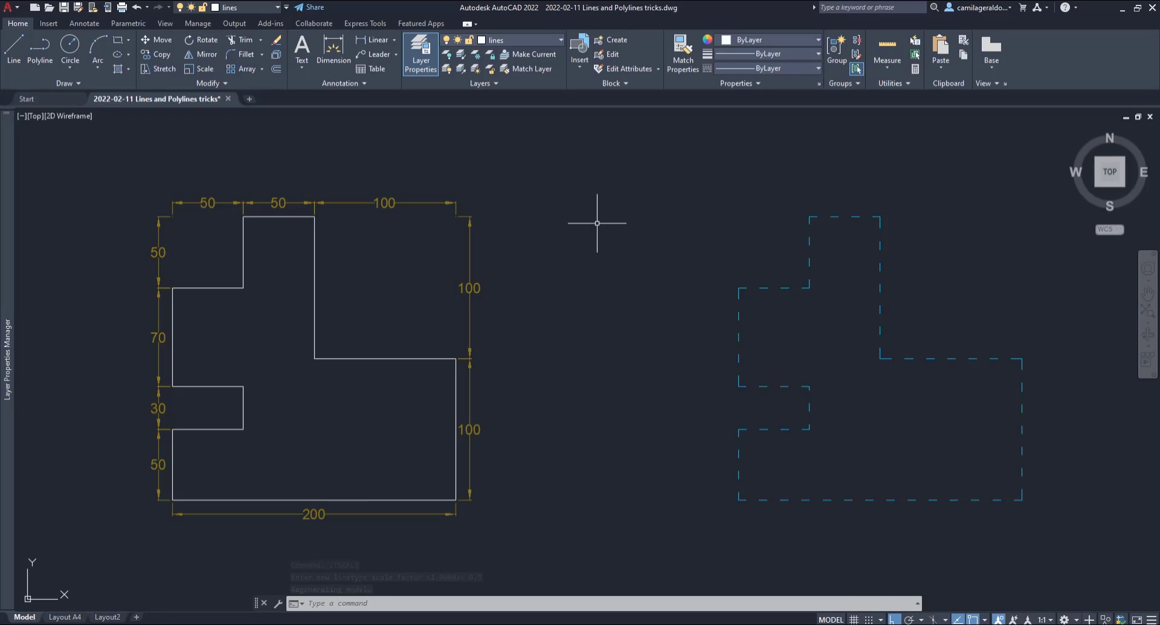
{"action": "key", "text": "Return"}
{"action": "type", "text": "0.25"}
{"action": "key", "text": "Return"}
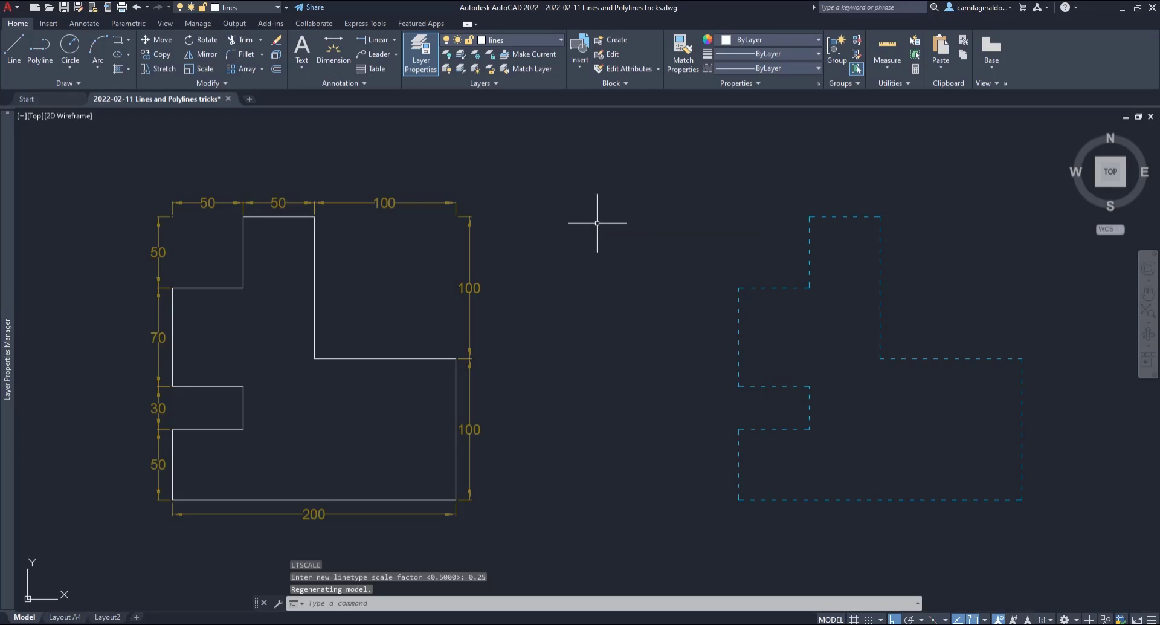
- Draw a horizontal test line away from the outlines and zoom in on it
{"action": "scroll", "coordinate": [608, 266], "scroll_direction": "down", "scroll_amount": 10}
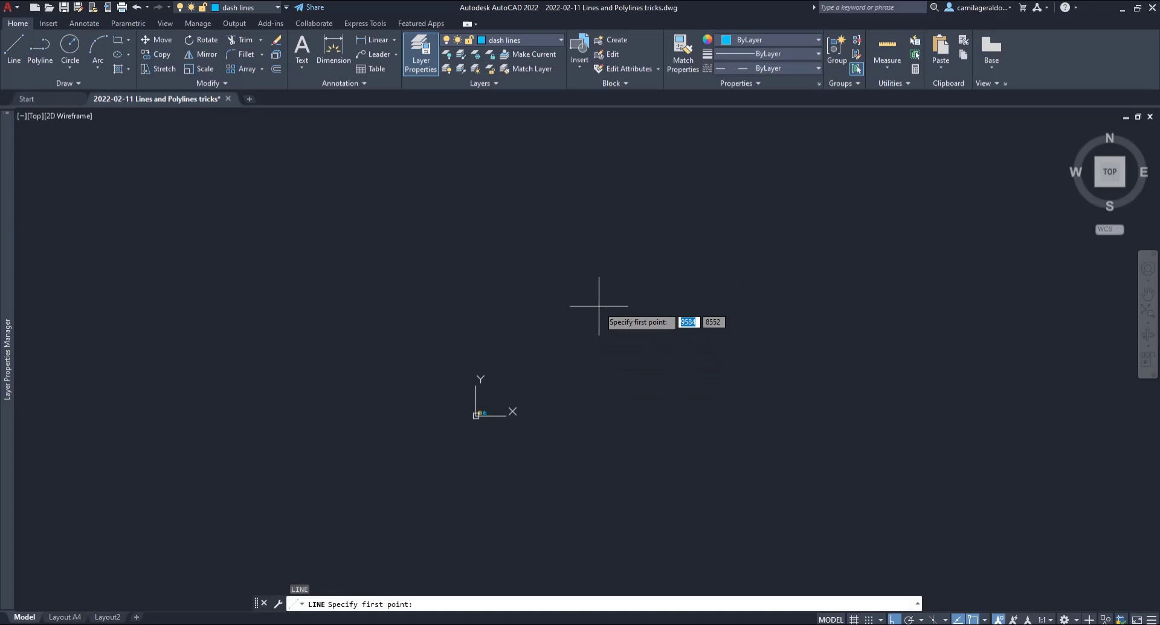
{"action": "left_click", "coordinate": [599, 306]}
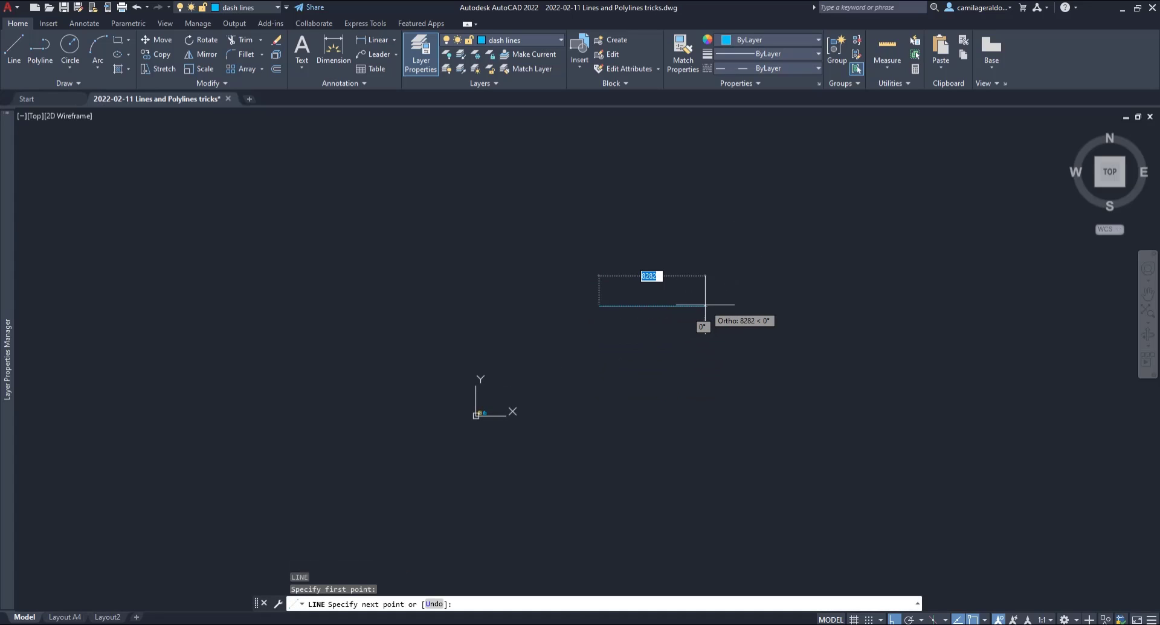
{"action": "left_click", "coordinate": [705, 306]}
{"action": "key", "text": "Escape"}
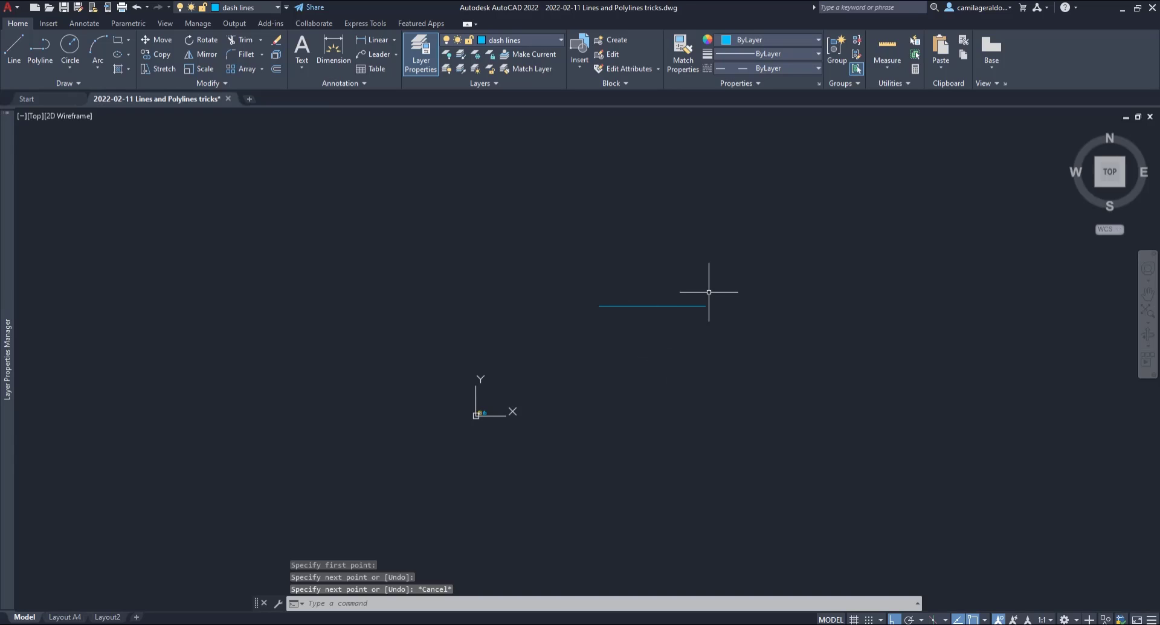
{"action": "scroll", "coordinate": [671, 311], "scroll_direction": "up", "scroll_amount": 10}
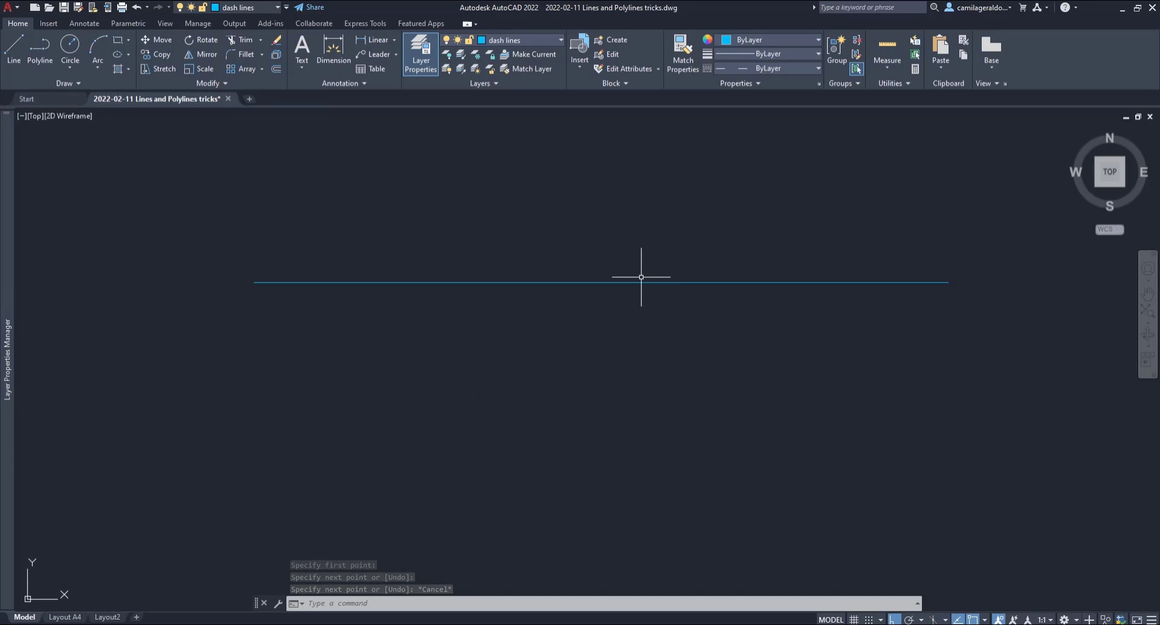
{"action": "scroll", "coordinate": [645, 280], "scroll_direction": "up", "scroll_amount": 5}
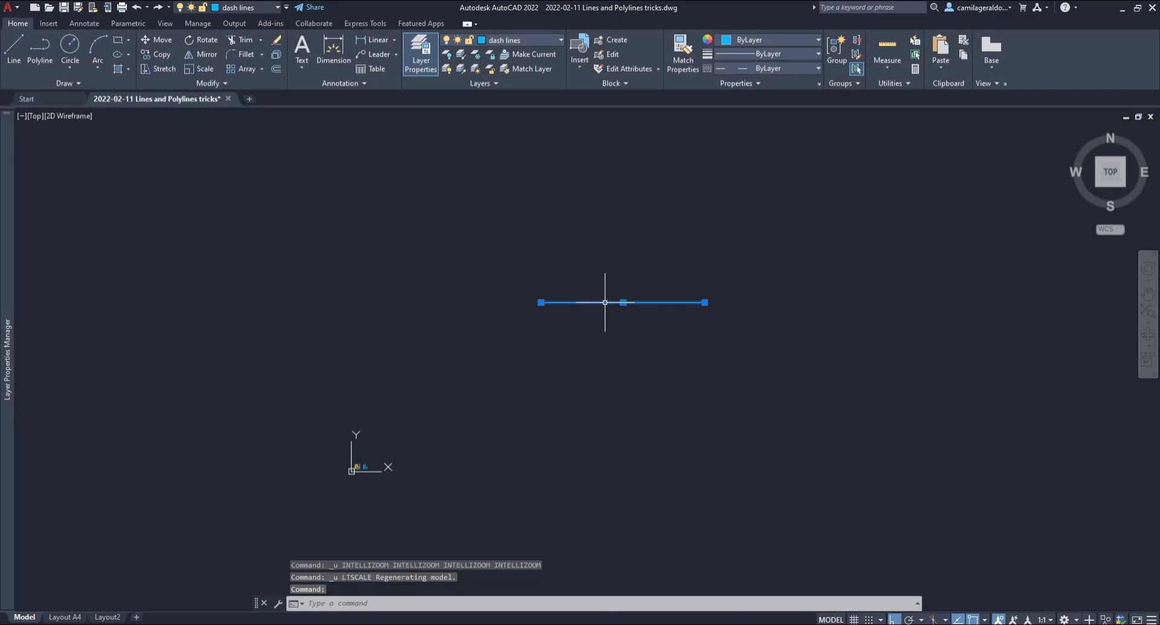
- Give the test line a linetype scale of 50 in Properties, then try 10
{"action": "right_click", "coordinate": [605, 302]}
{"action": "left_click", "coordinate": [642, 588]}
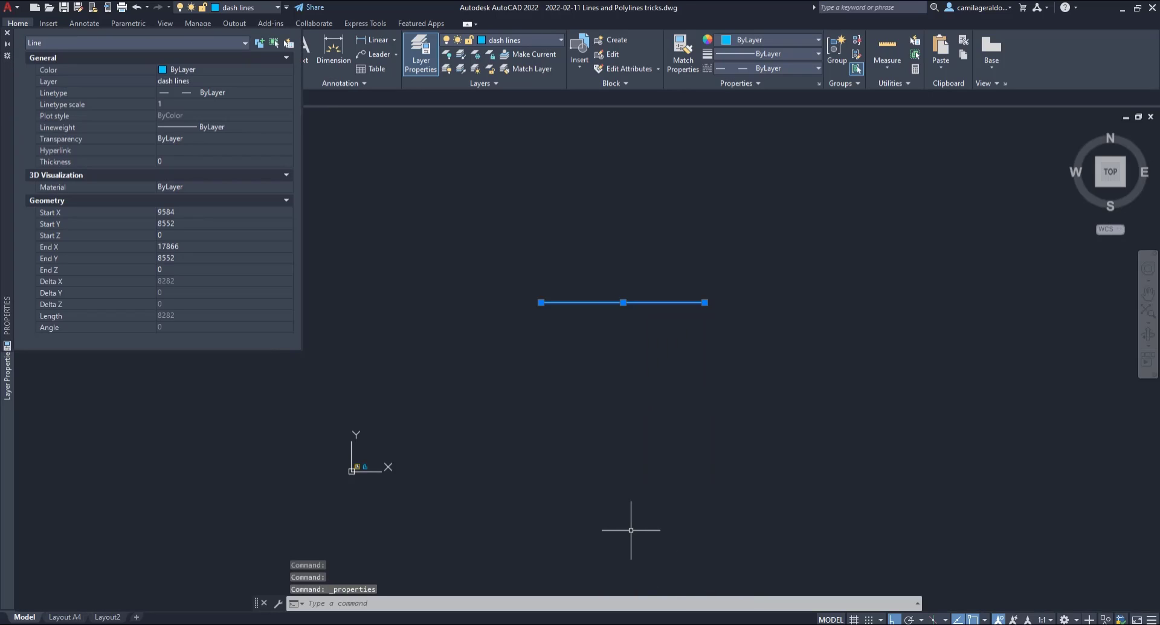
{"action": "left_click", "coordinate": [171, 107]}
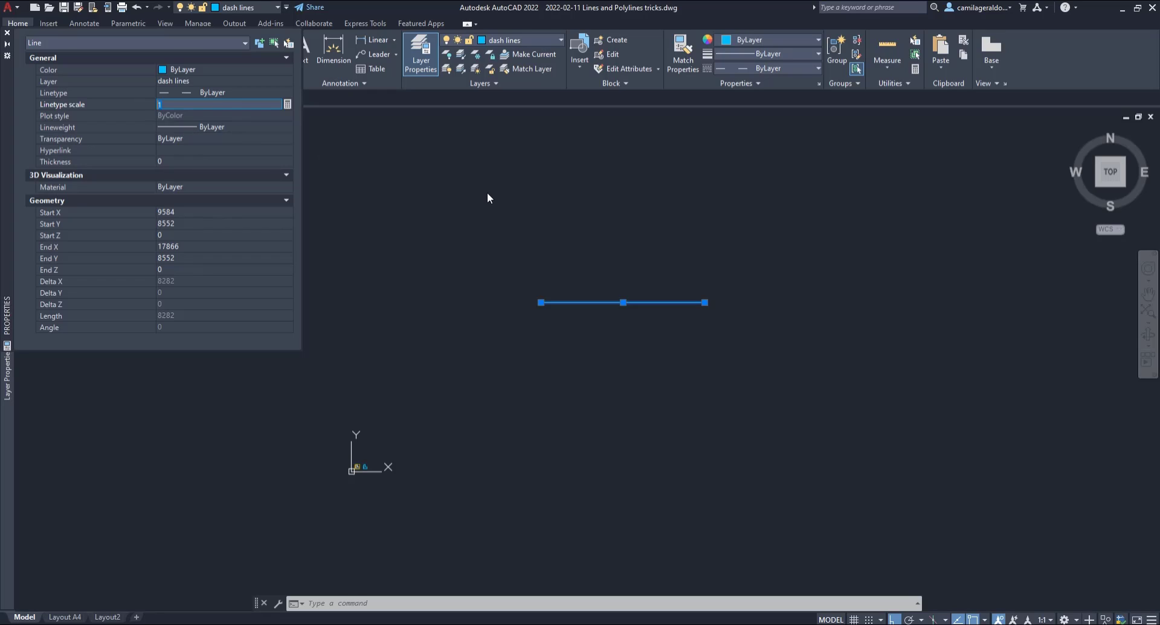
{"action": "type", "text": "50"}
{"action": "key", "text": "Return"}
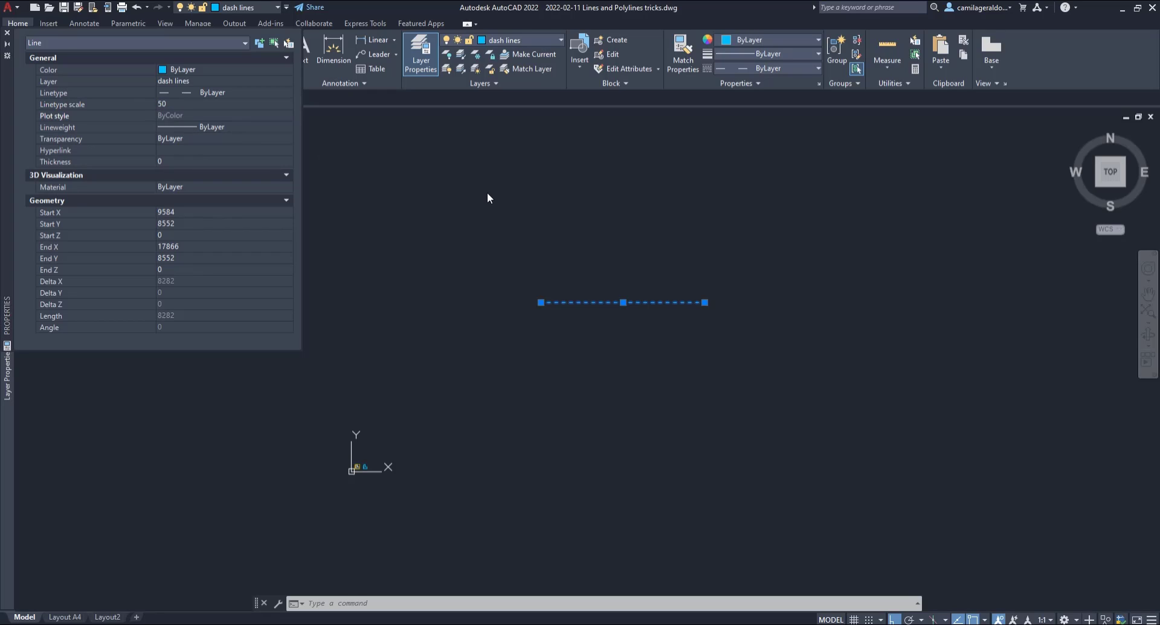
{"action": "left_click", "coordinate": [178, 102]}
{"action": "type", "text": "10"}
{"action": "key", "text": "Return"}
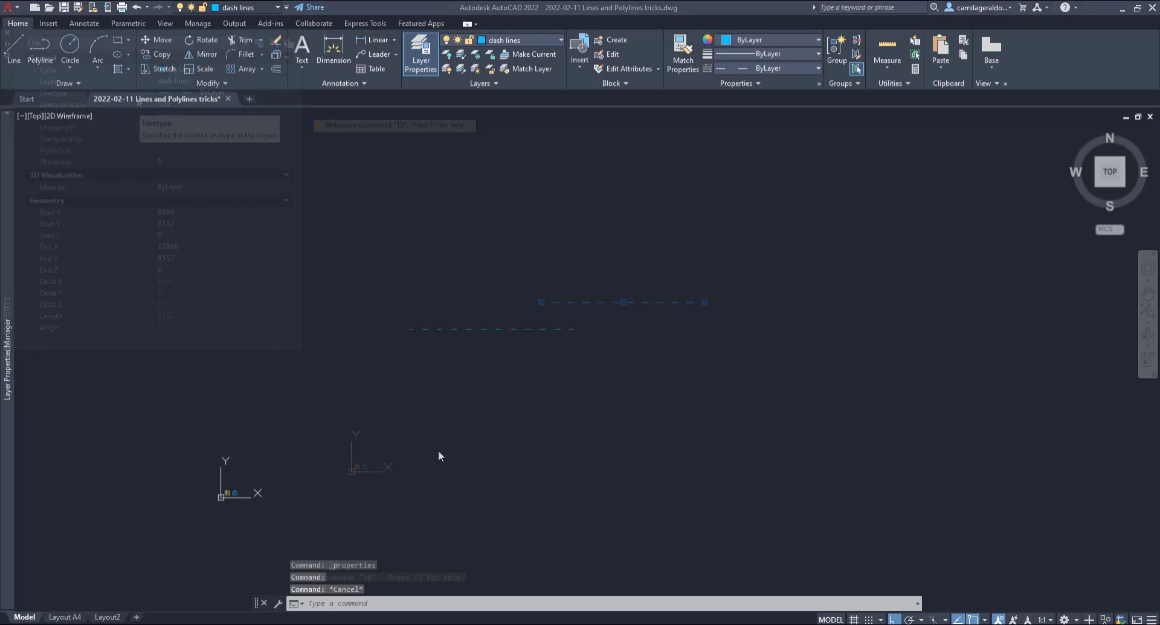
- Zoom back to both outlines, clear the selection, and run REGEN to redraw the dashes
{"action": "mouse_move", "coordinate": [435, 422]}
{"action": "middle_mouse_down"}
{"action": "mouse_move", "coordinate": [396, 467]}
{"action": "mouse_move", "coordinate": [564, 378]}
{"action": "middle_mouse_up"}
{"action": "scroll", "coordinate": [495, 388], "scroll_direction": "up", "scroll_amount": 3}
{"action": "scroll", "coordinate": [496, 387], "scroll_direction": "up", "scroll_amount": 2}
{"action": "scroll", "coordinate": [251, 397], "scroll_direction": "up", "scroll_amount": 12}
{"action": "scroll", "coordinate": [378, 433], "scroll_direction": "down", "scroll_amount": 3}
{"action": "scroll", "coordinate": [536, 366], "scroll_direction": "down", "scroll_amount": 1}
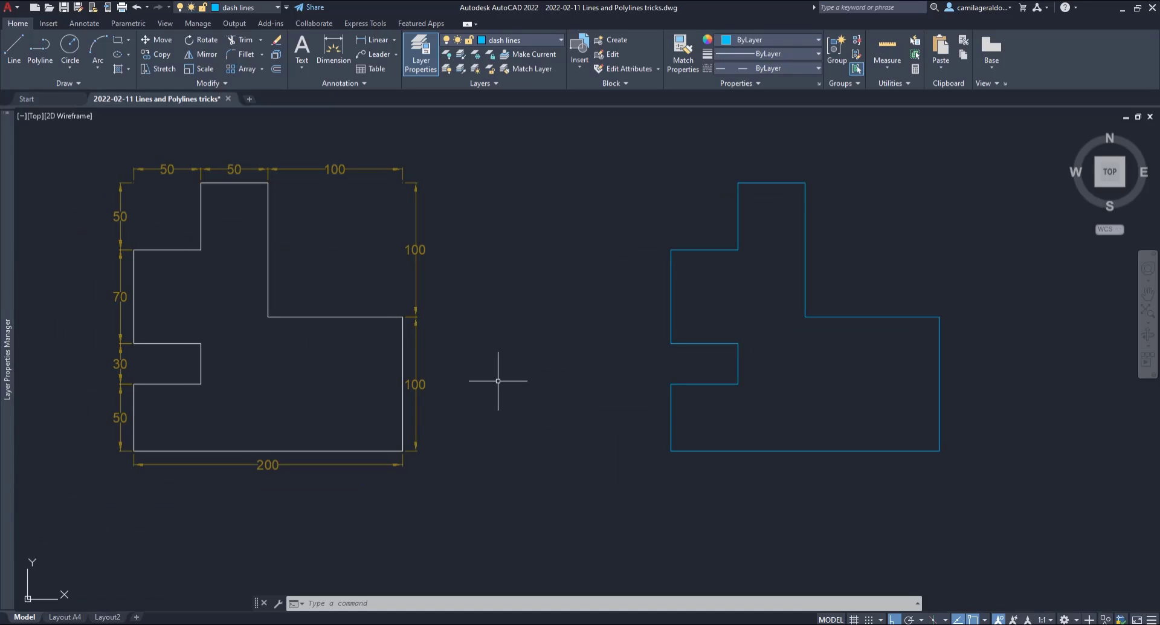
{"action": "left_click", "coordinate": [671, 296]}
{"action": "key", "text": "Escape"}
{"action": "key", "text": "Escape"}
{"action": "type", "text": "REGEN"}
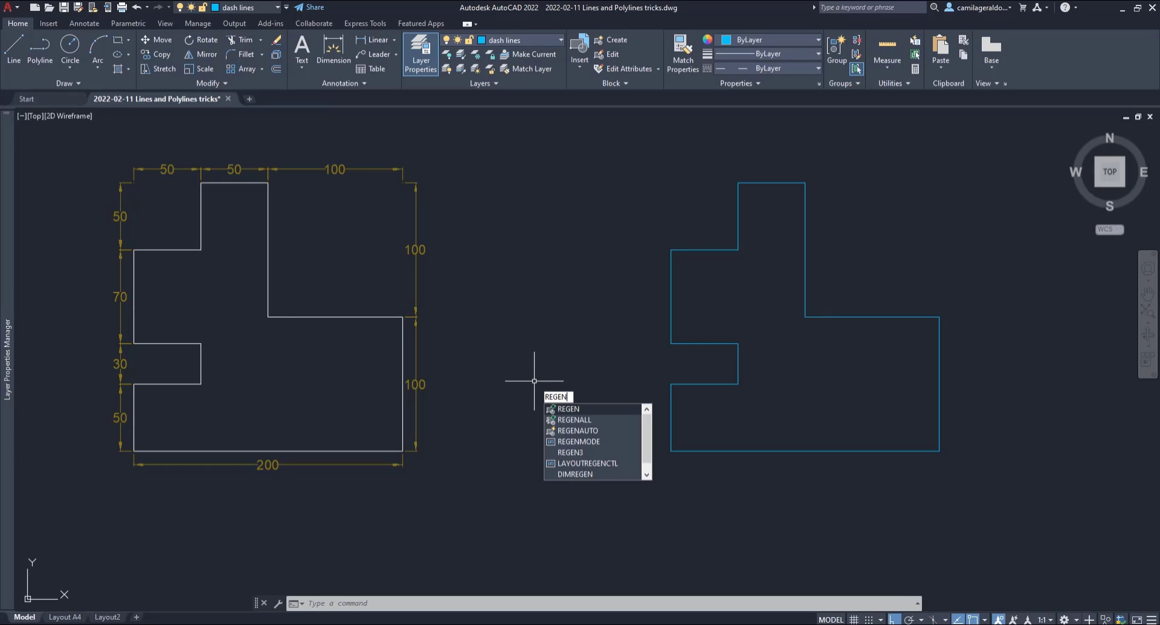
{"action": "key", "text": "Return"}
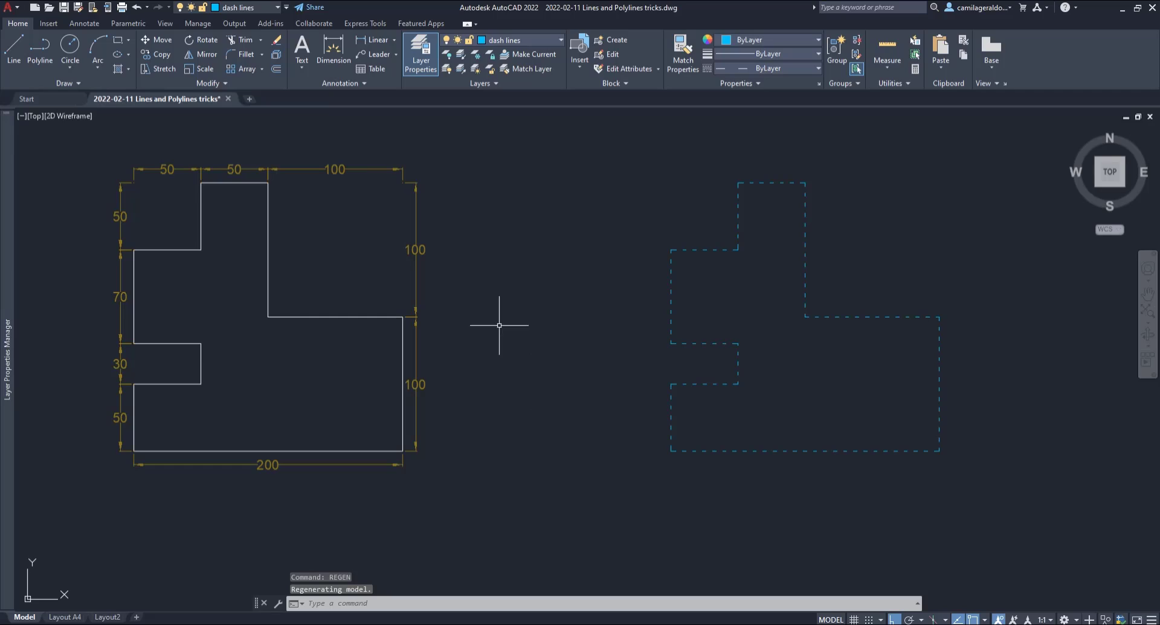